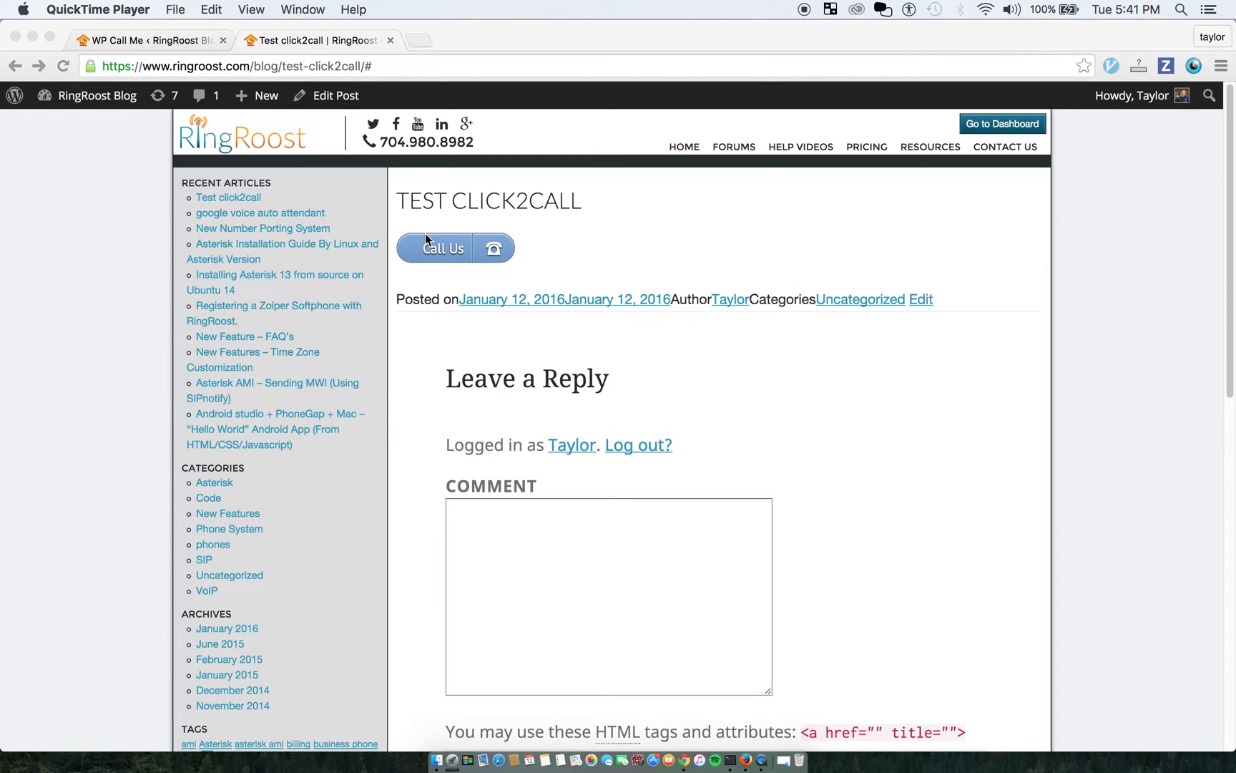
Make a test call from the post's Call Us button, hang up, and close the test post tab
{"action": "left_click", "coordinate": [676, 234]}
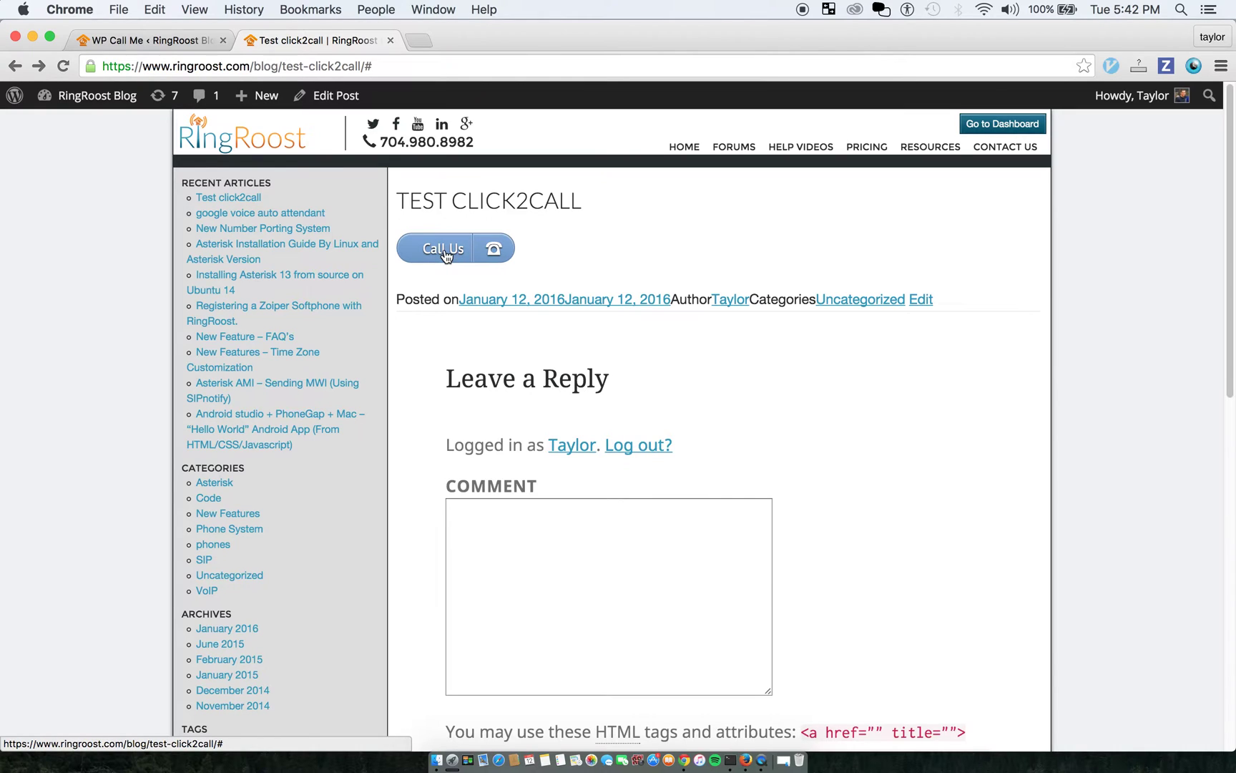
{"action": "left_click", "coordinate": [448, 252]}
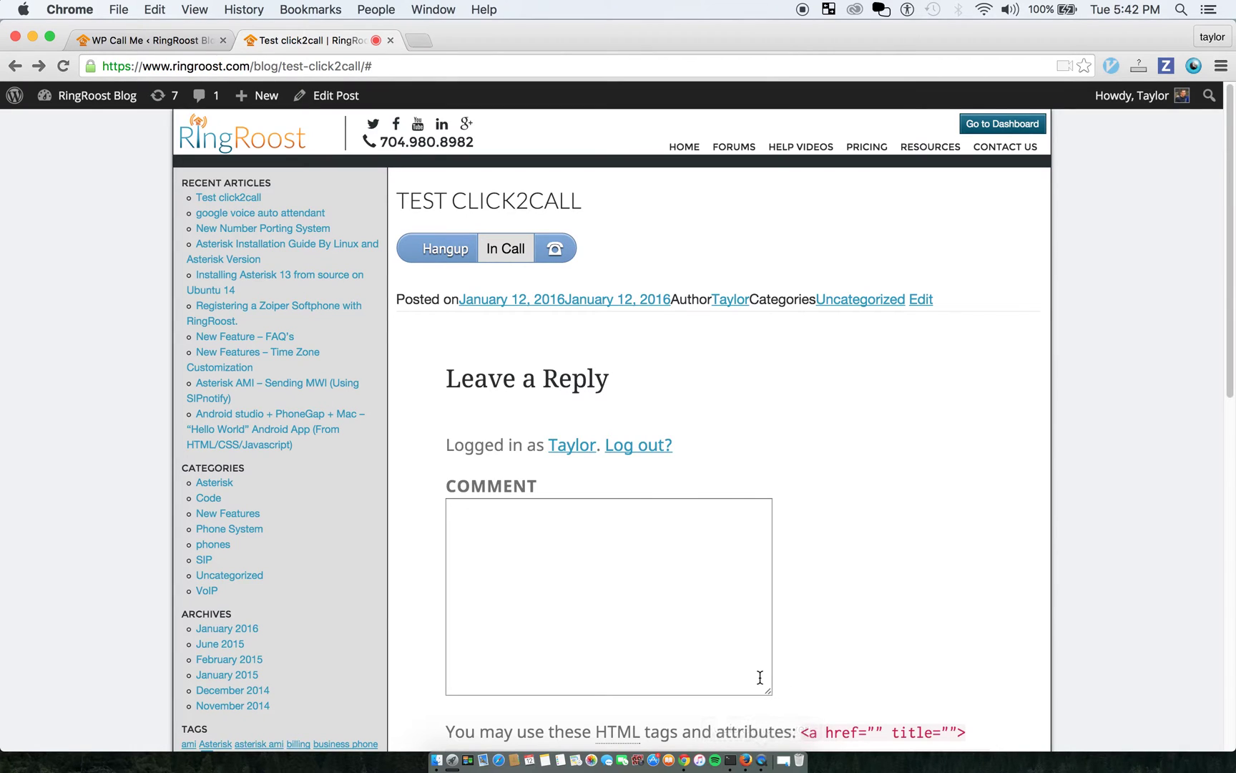
{"action": "left_click", "coordinate": [444, 250]}
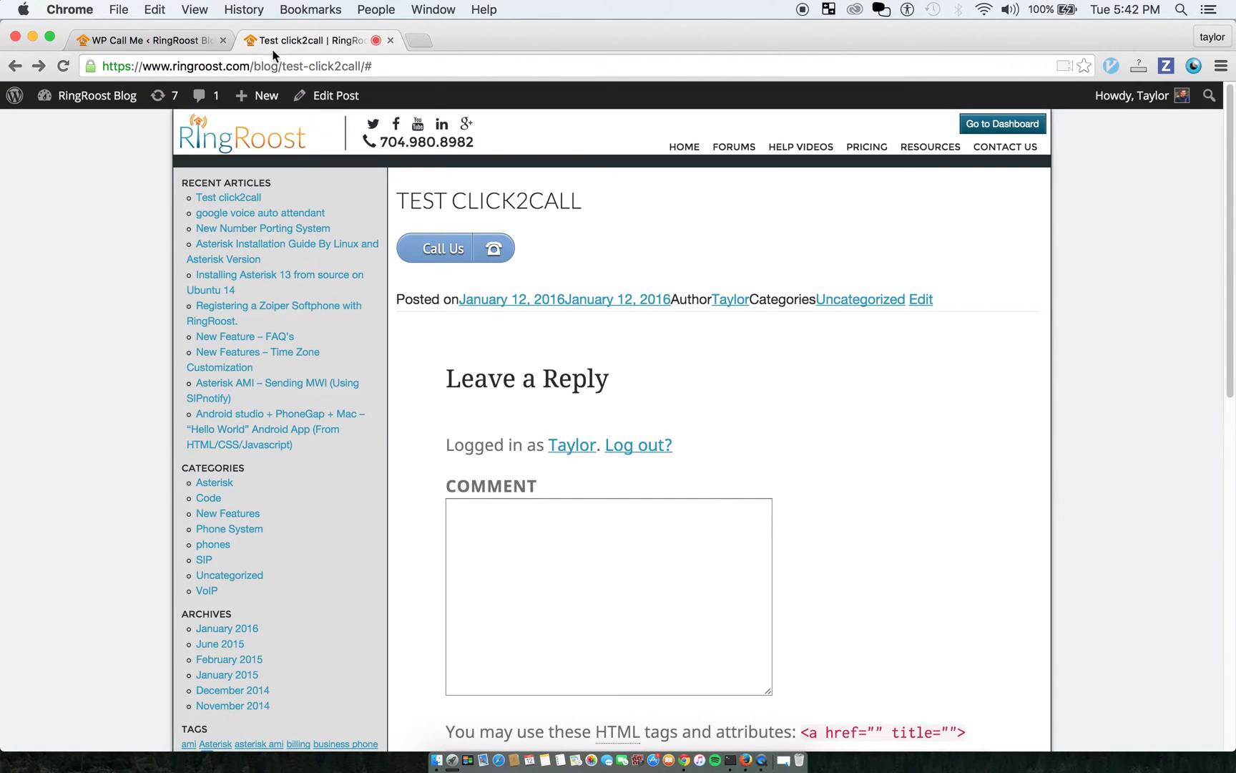
{"action": "left_click", "coordinate": [125, 43]}
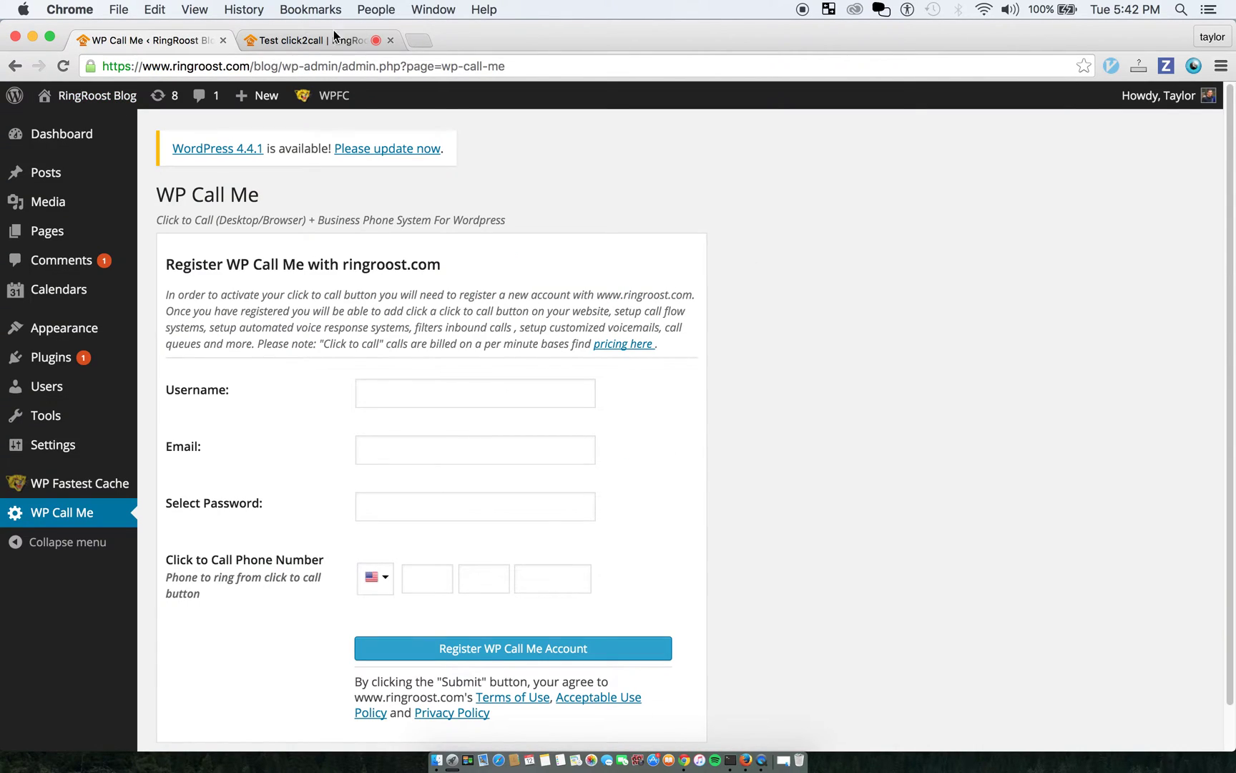
{"action": "left_click", "coordinate": [388, 40]}
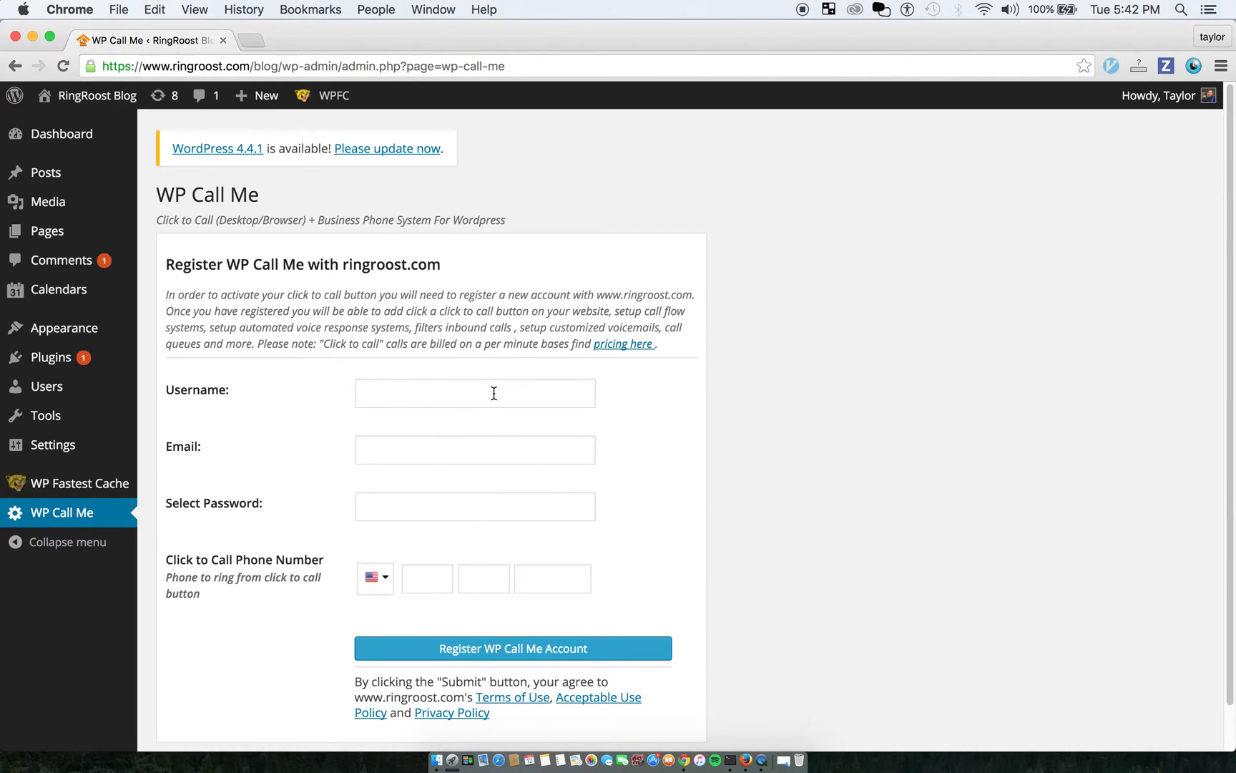
Look over the empty WP Call Me registration form, focusing the Username field
{"action": "left_click", "coordinate": [436, 392]}
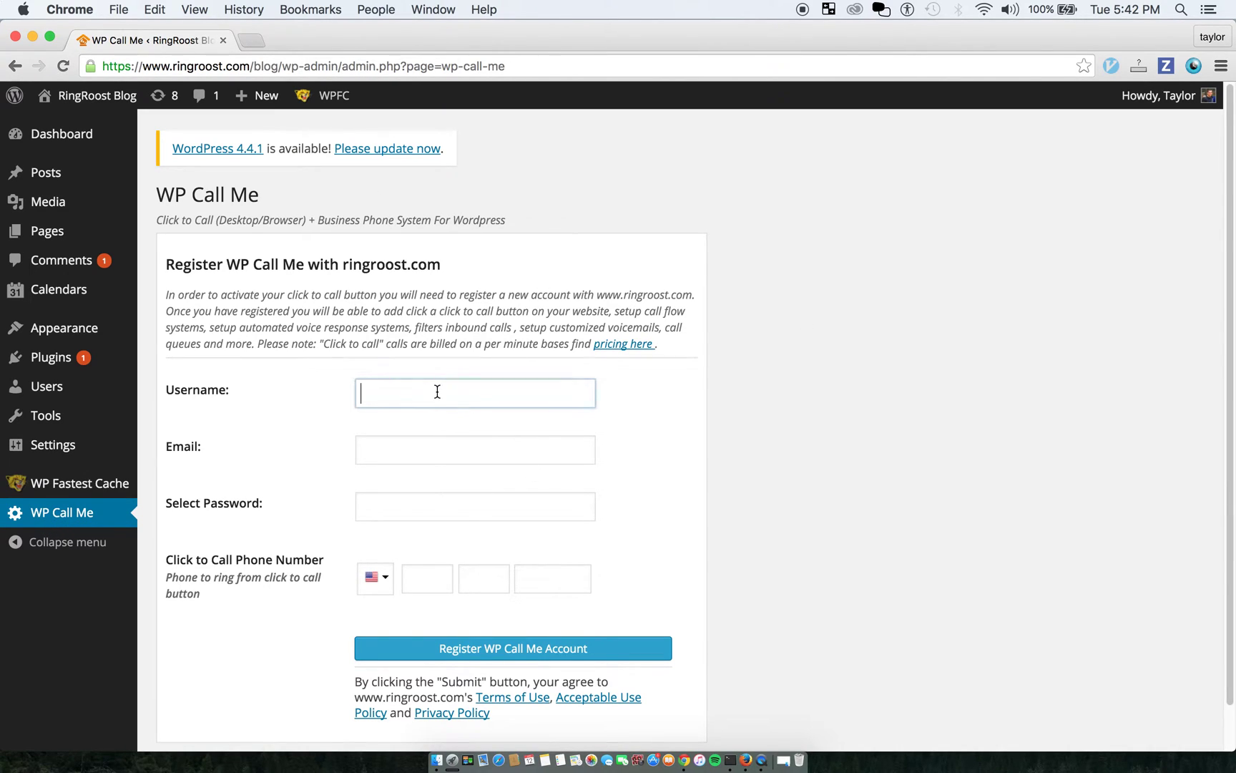
{"action": "left_click", "coordinate": [878, 367]}
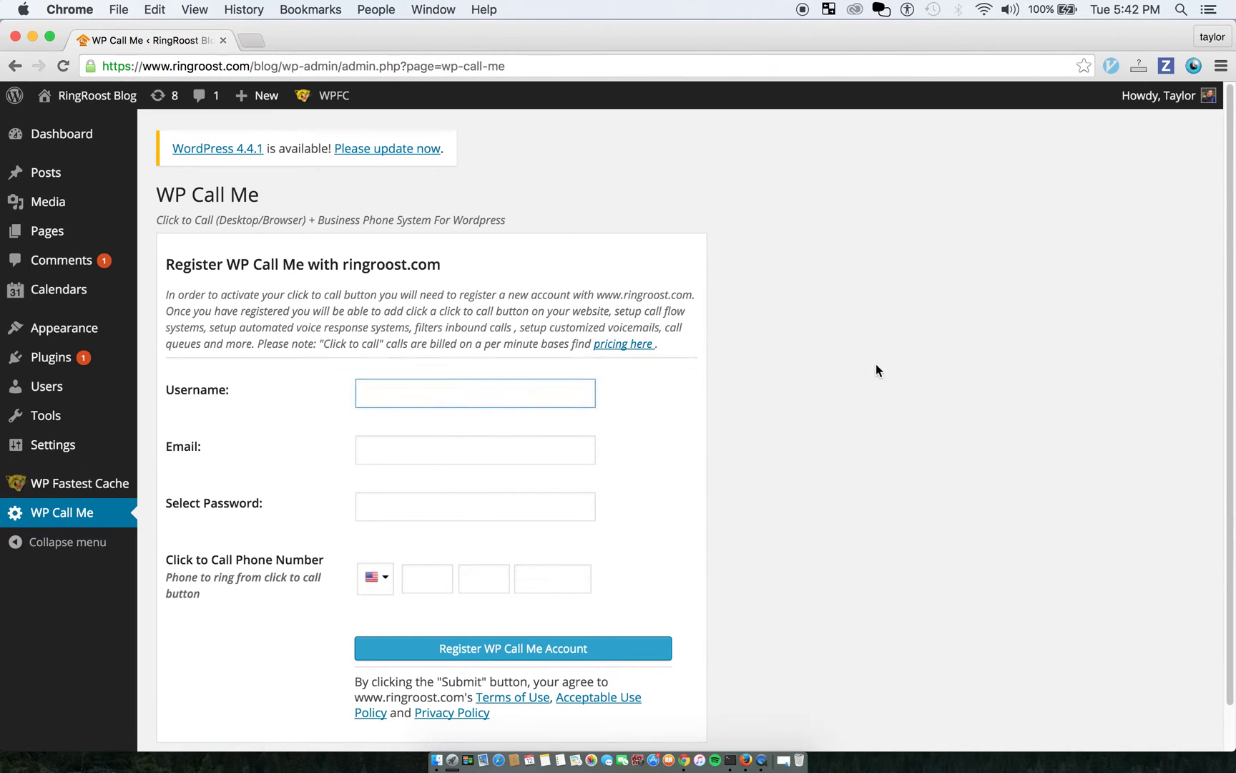
{"action": "left_click", "coordinate": [428, 381]}
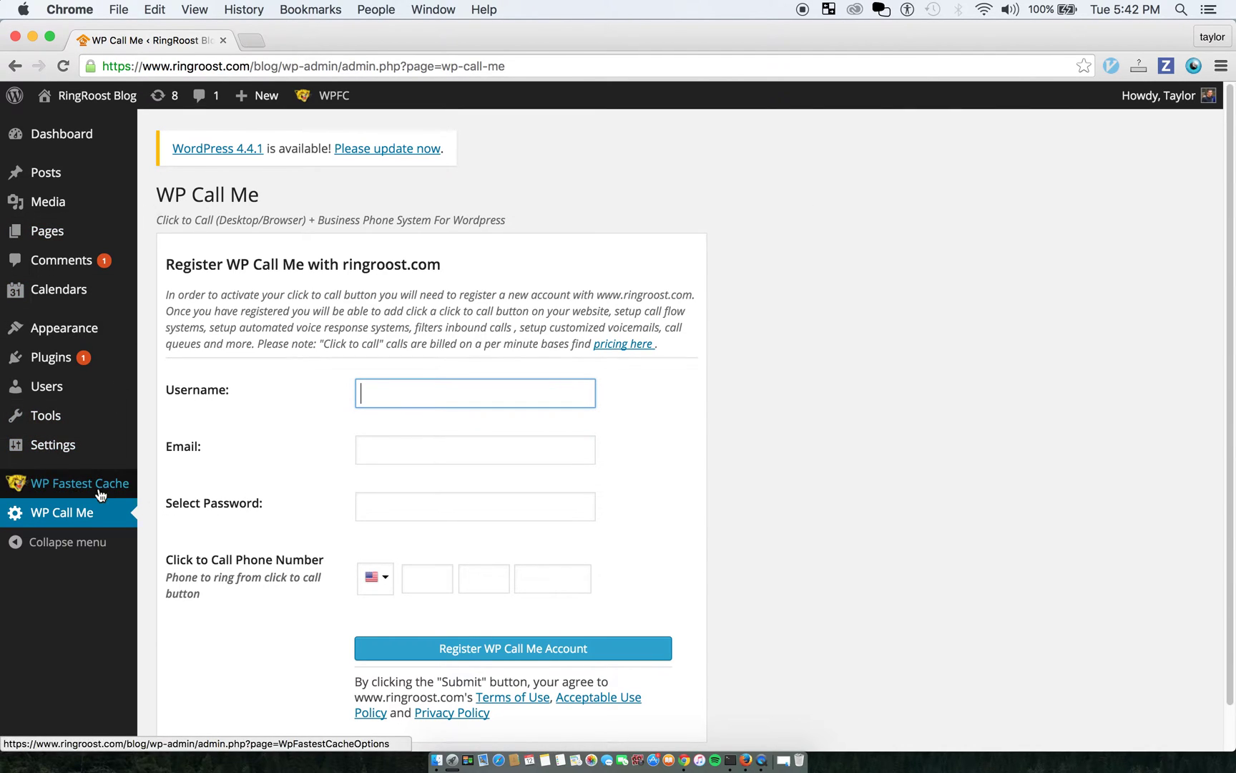
{"action": "scroll", "coordinate": [243, 431], "scroll_direction": "down", "scroll_amount": 1}
{"action": "scroll", "coordinate": [214, 415], "scroll_direction": "up", "scroll_amount": 1}
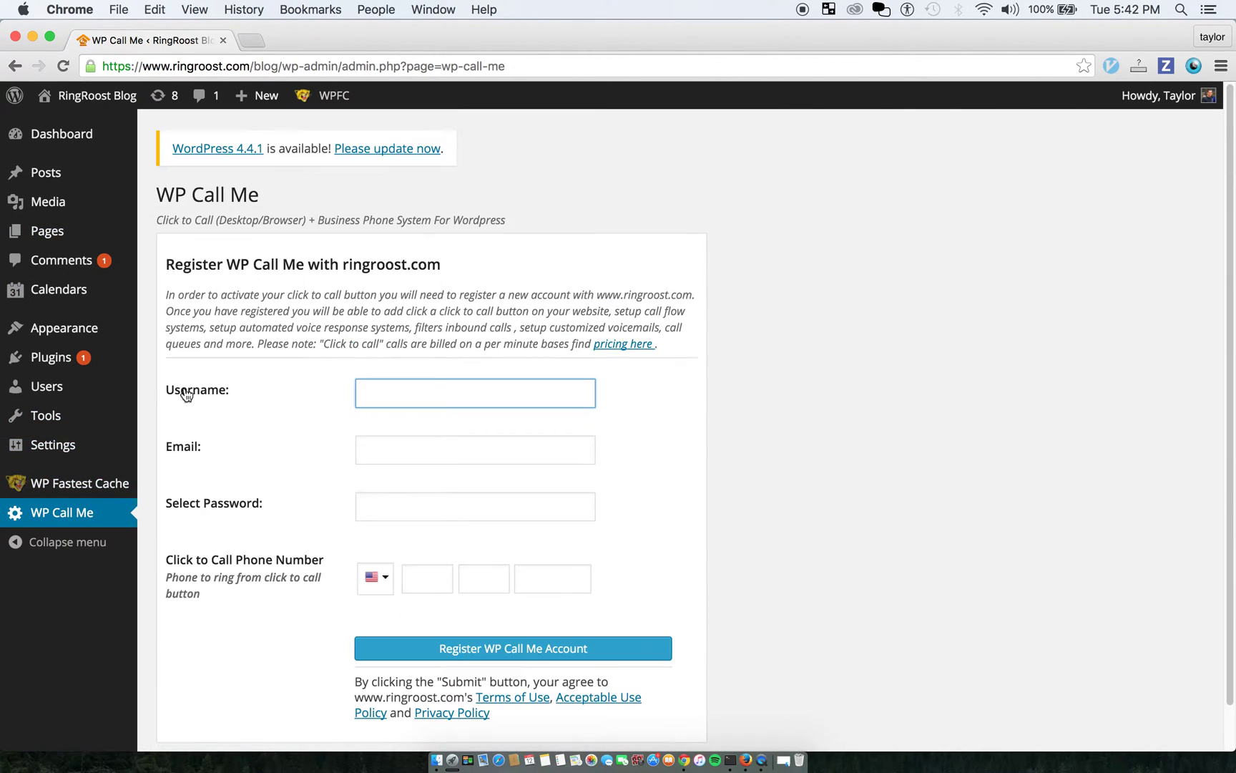
{"action": "left_click", "coordinate": [383, 396]}
{"action": "left_click", "coordinate": [511, 249]}
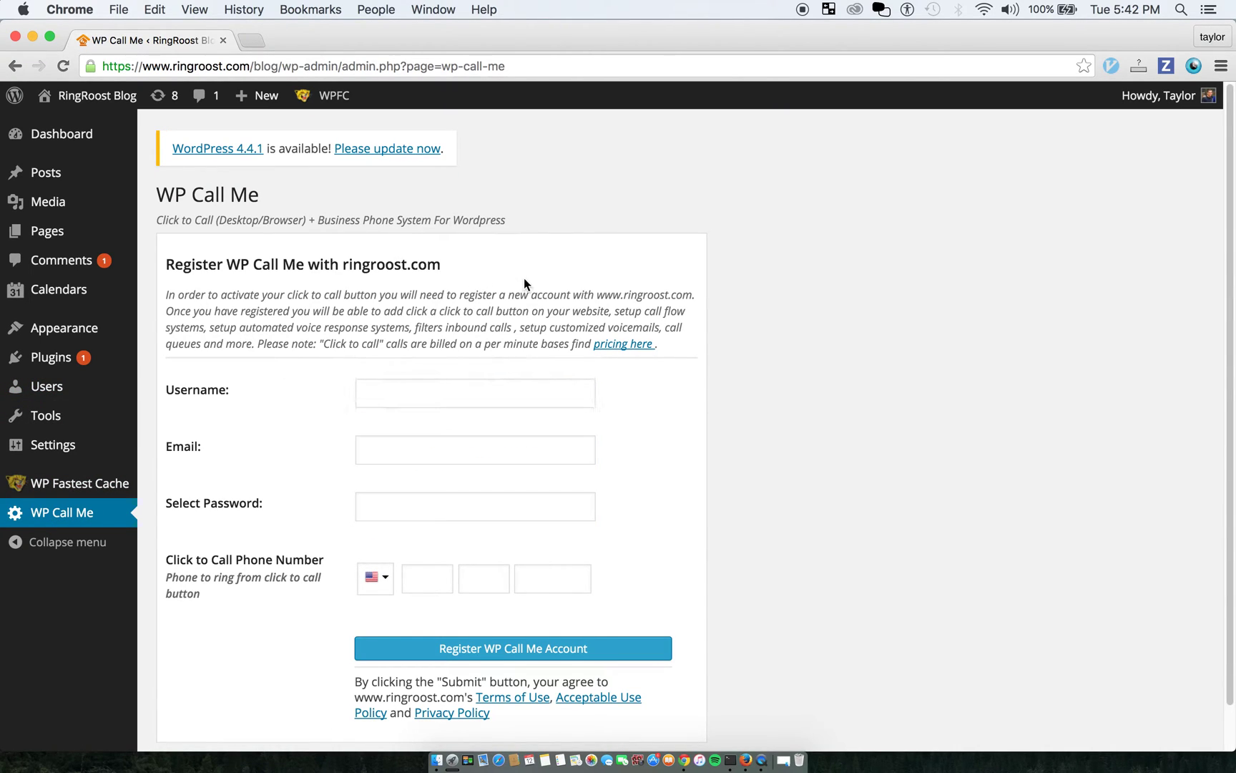
Highlight the WP Call Me title and the ringroost.com heading, then return to the Username field
{"action": "left_click_drag", "start_coordinate": [529, 267], "coordinate": [177, 270]}
{"action": "left_click", "coordinate": [164, 273]}
{"action": "left_click_drag", "start_coordinate": [159, 200], "coordinate": [291, 195]}
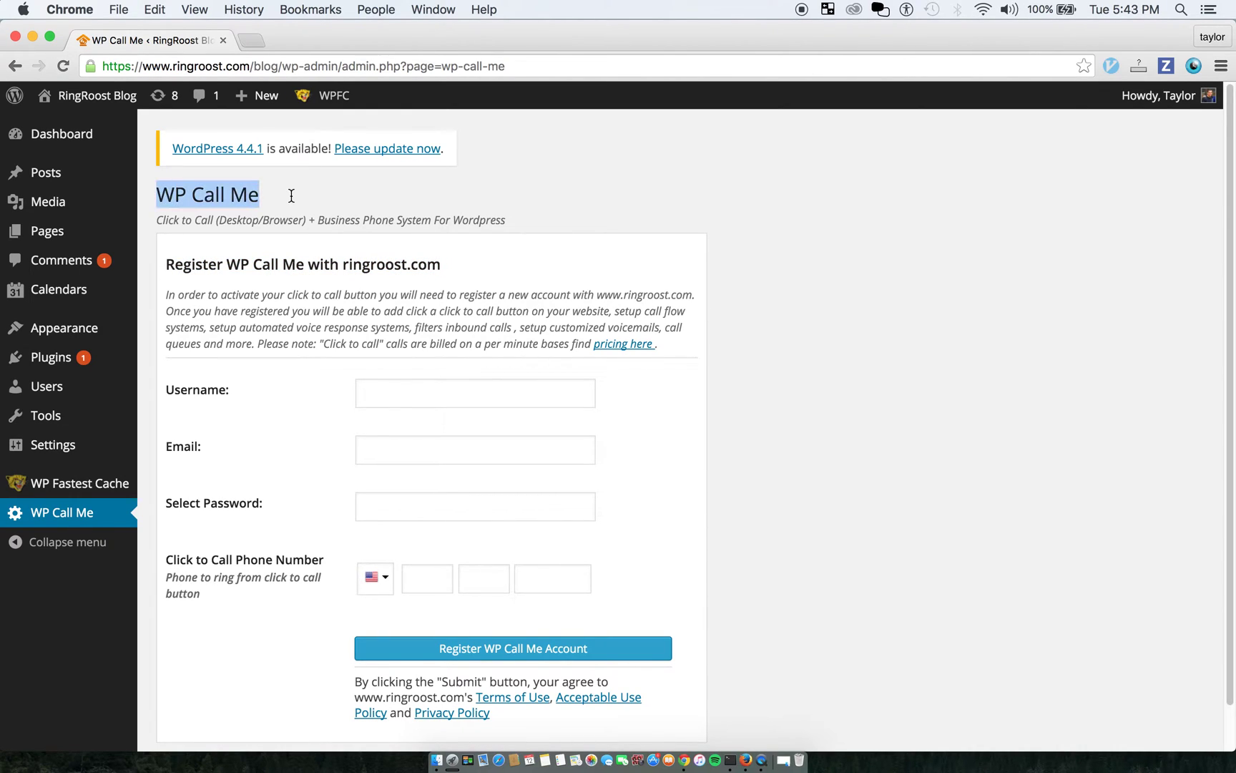
{"action": "left_click", "coordinate": [308, 208]}
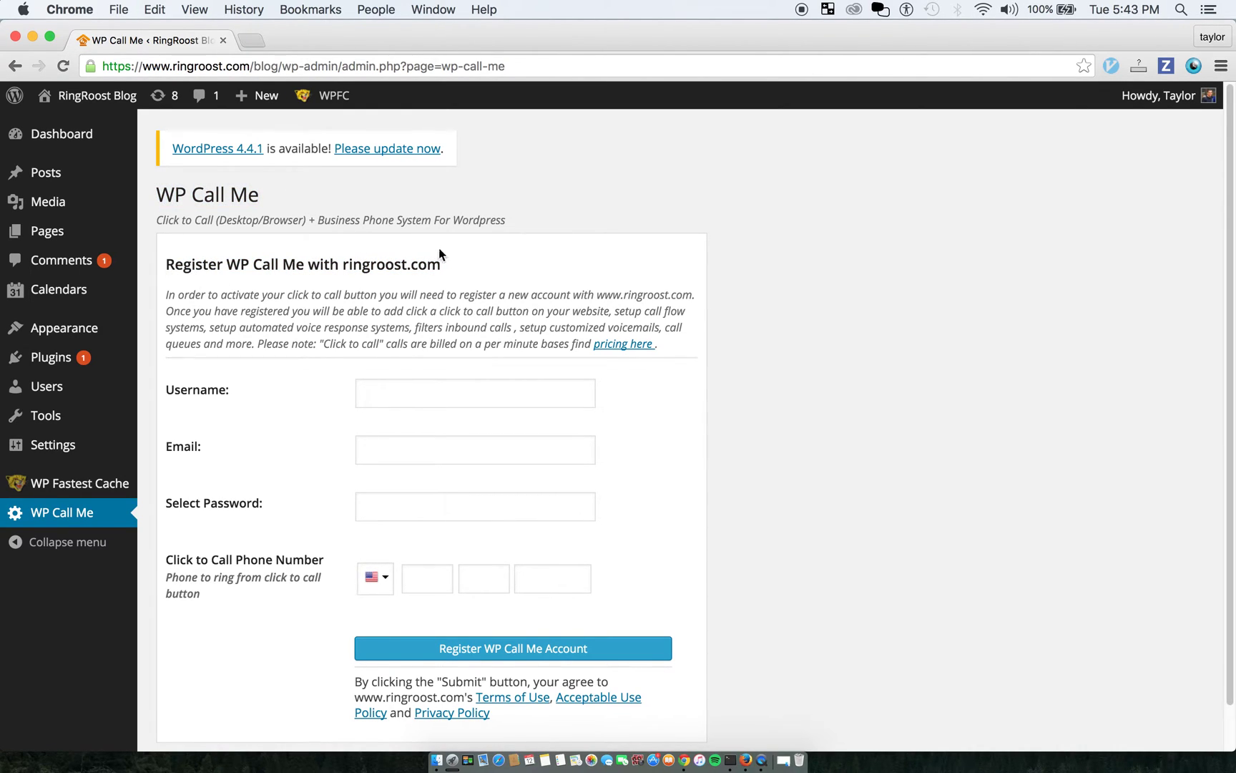
{"action": "left_click_drag", "start_coordinate": [441, 263], "coordinate": [336, 265]}
{"action": "left_click", "coordinate": [404, 287]}
{"action": "left_click", "coordinate": [405, 392]}
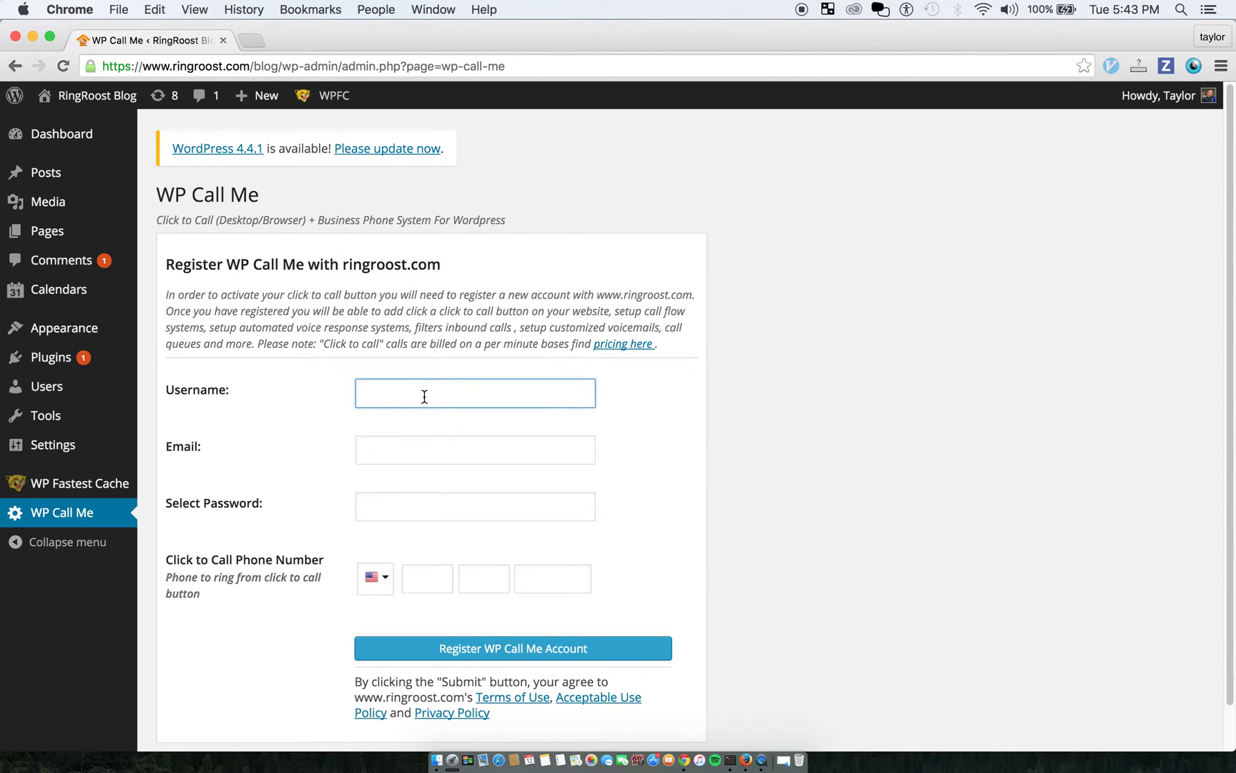
{"action": "double_click", "coordinate": [417, 393]}
{"action": "key", "text": "super+c"}
{"action": "left_click", "coordinate": [378, 455]}
{"action": "key", "text": "super+v"}
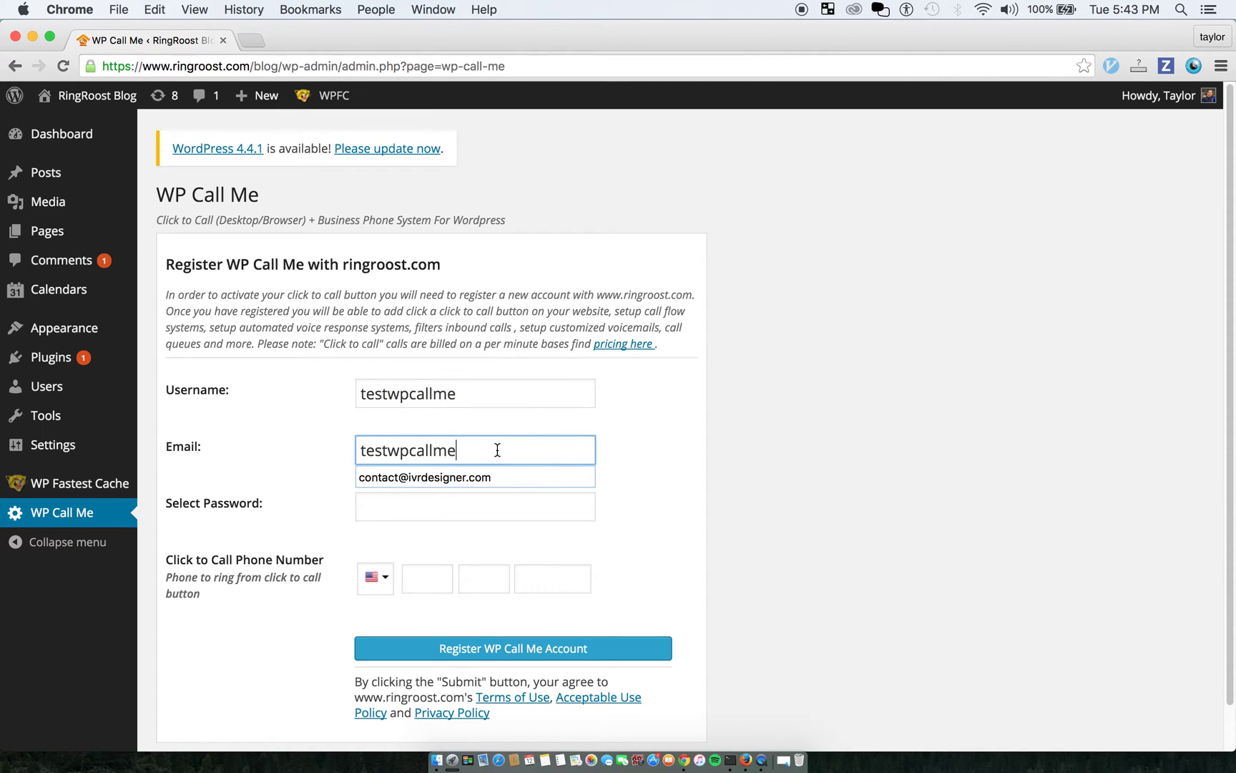
{"action": "type", "text": "@ringroost.com"}
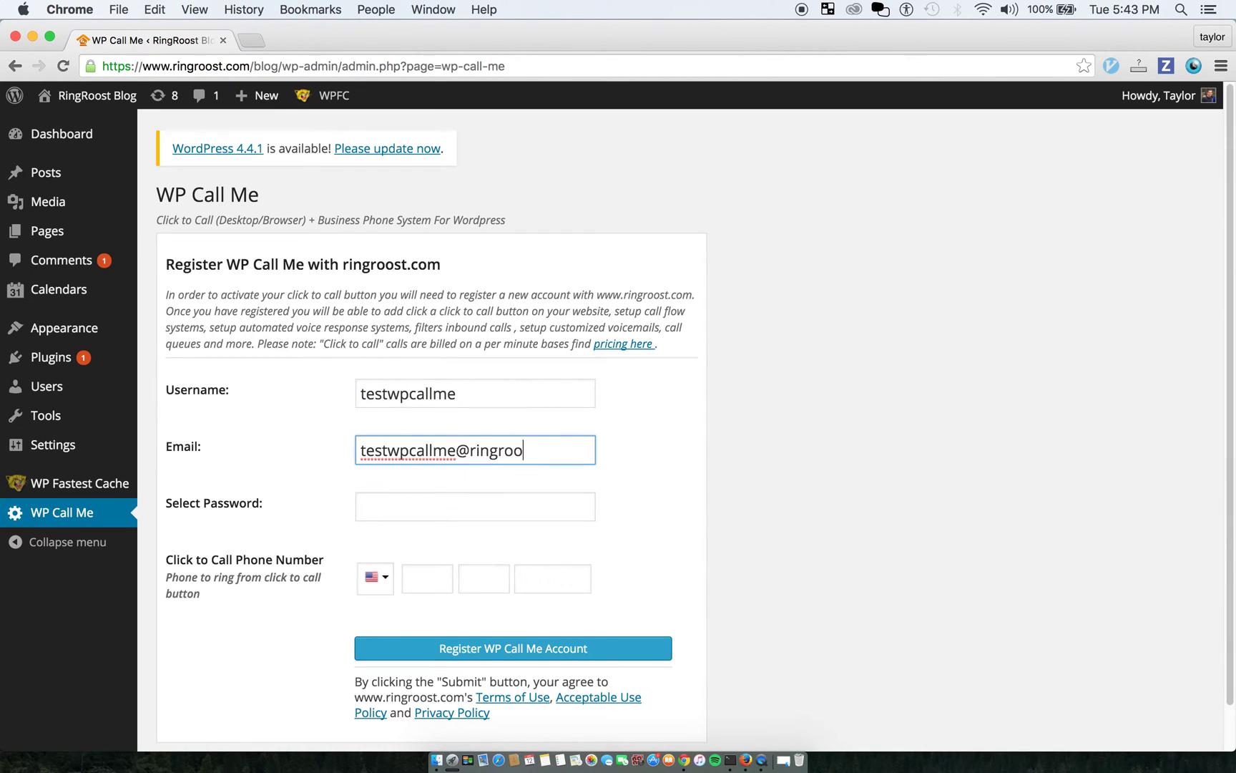
Set the account password and the US phone number to ring
{"action": "left_click", "coordinate": [421, 504]}
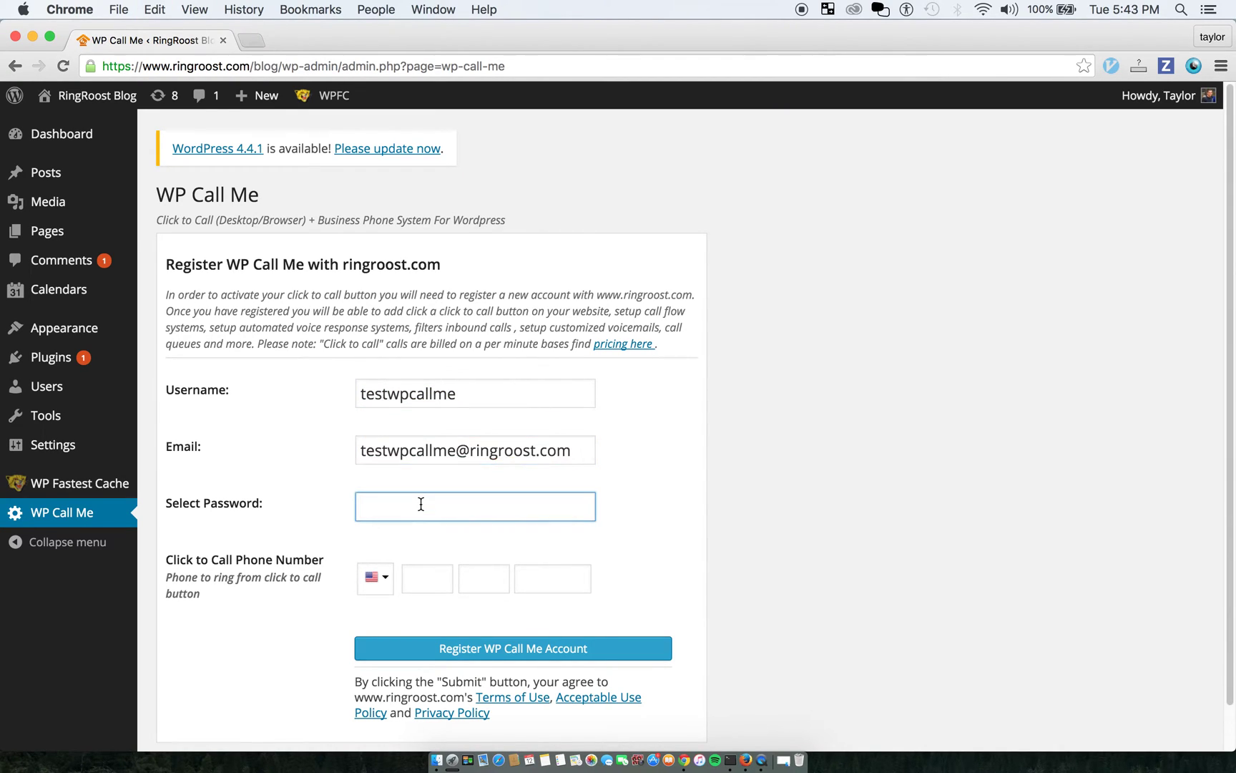
{"action": "type", "text": "ringroost"}
{"action": "left_click", "coordinate": [433, 581]}
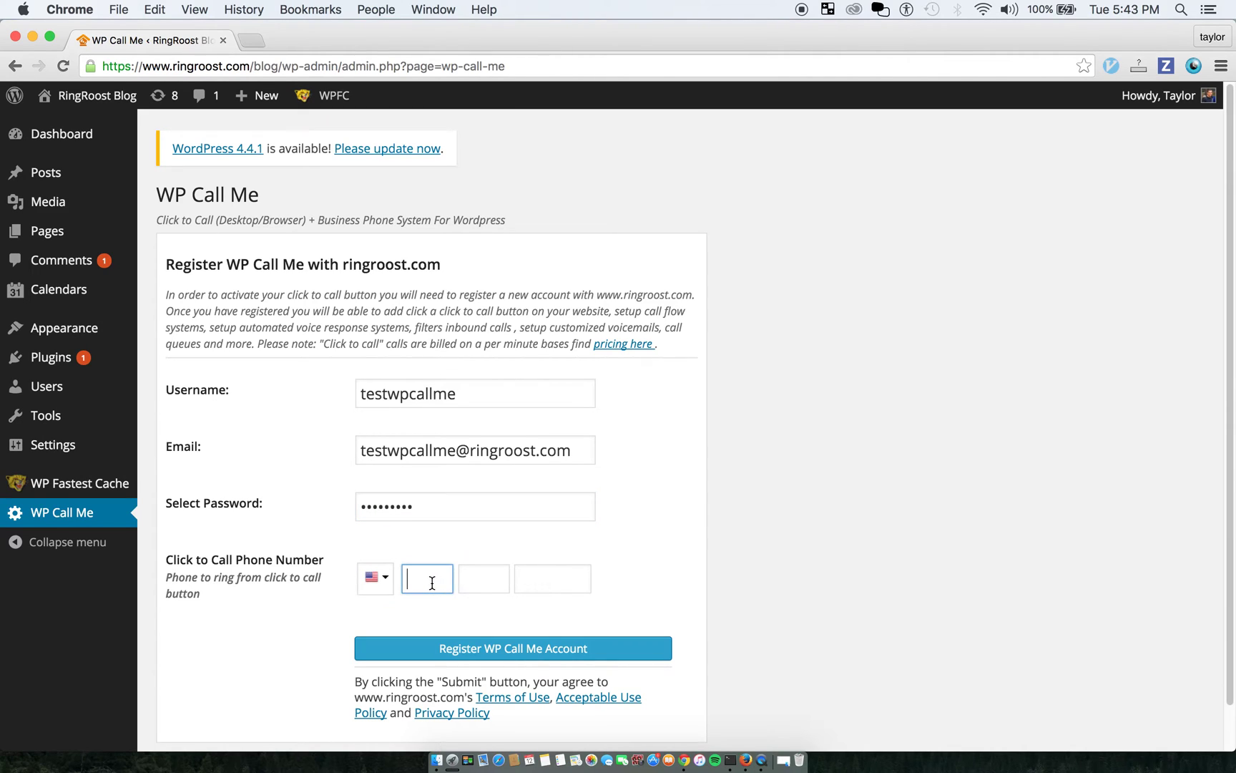
{"action": "type", "text": "704"}
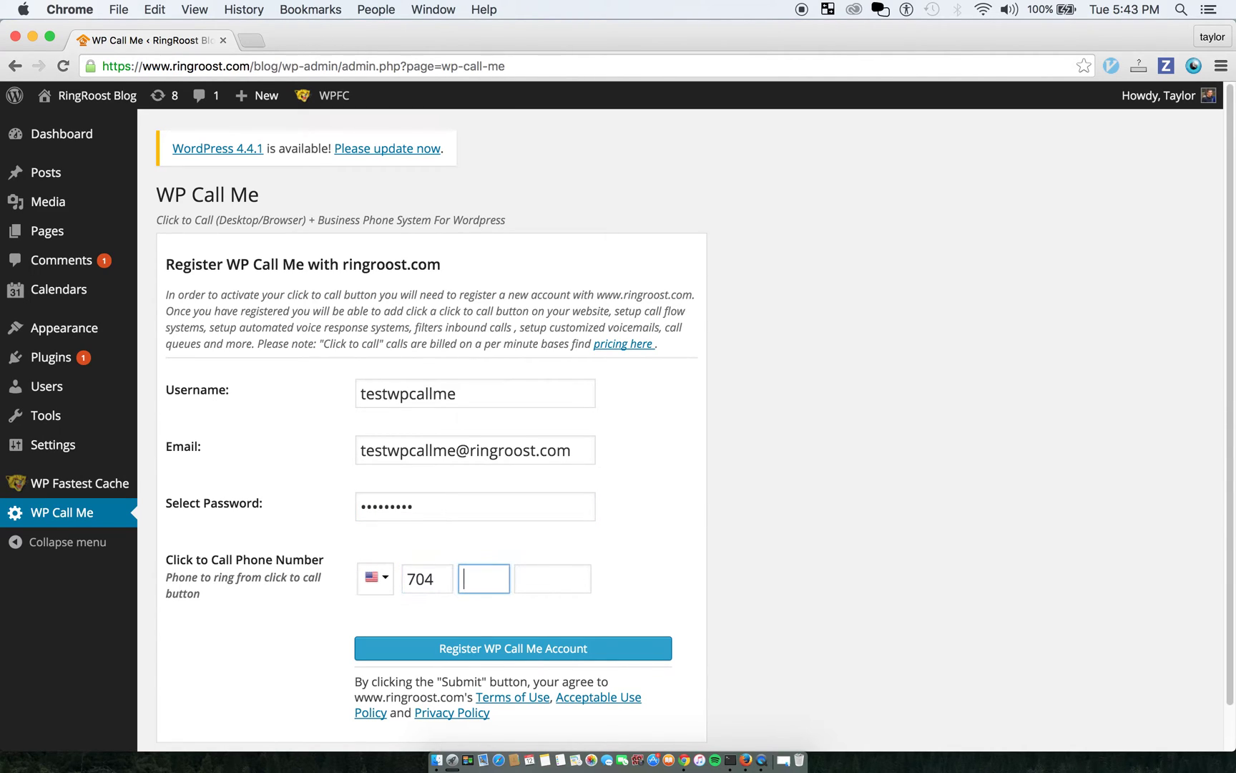
{"action": "type", "text": "941"}
{"action": "type", "text": "7"}
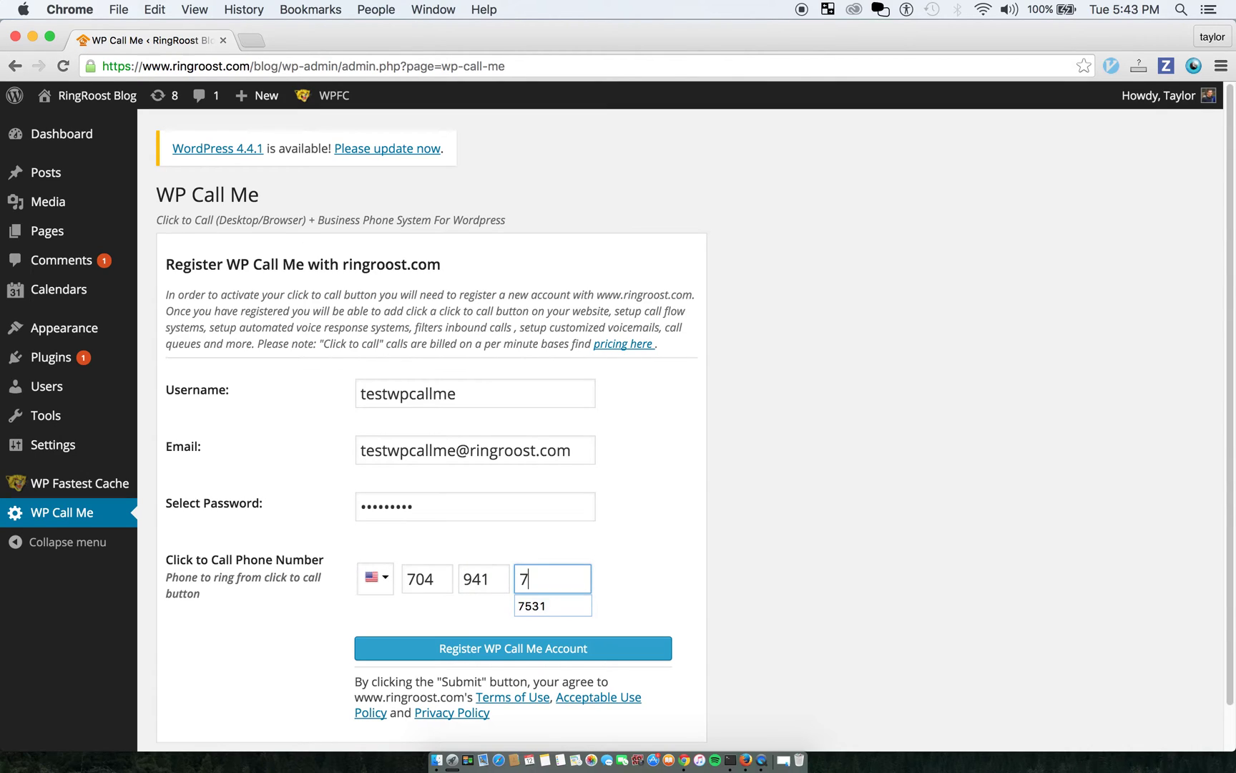
{"action": "left_click", "coordinate": [552, 606]}
{"action": "scroll", "coordinate": [664, 528], "scroll_direction": "down", "scroll_amount": 1}
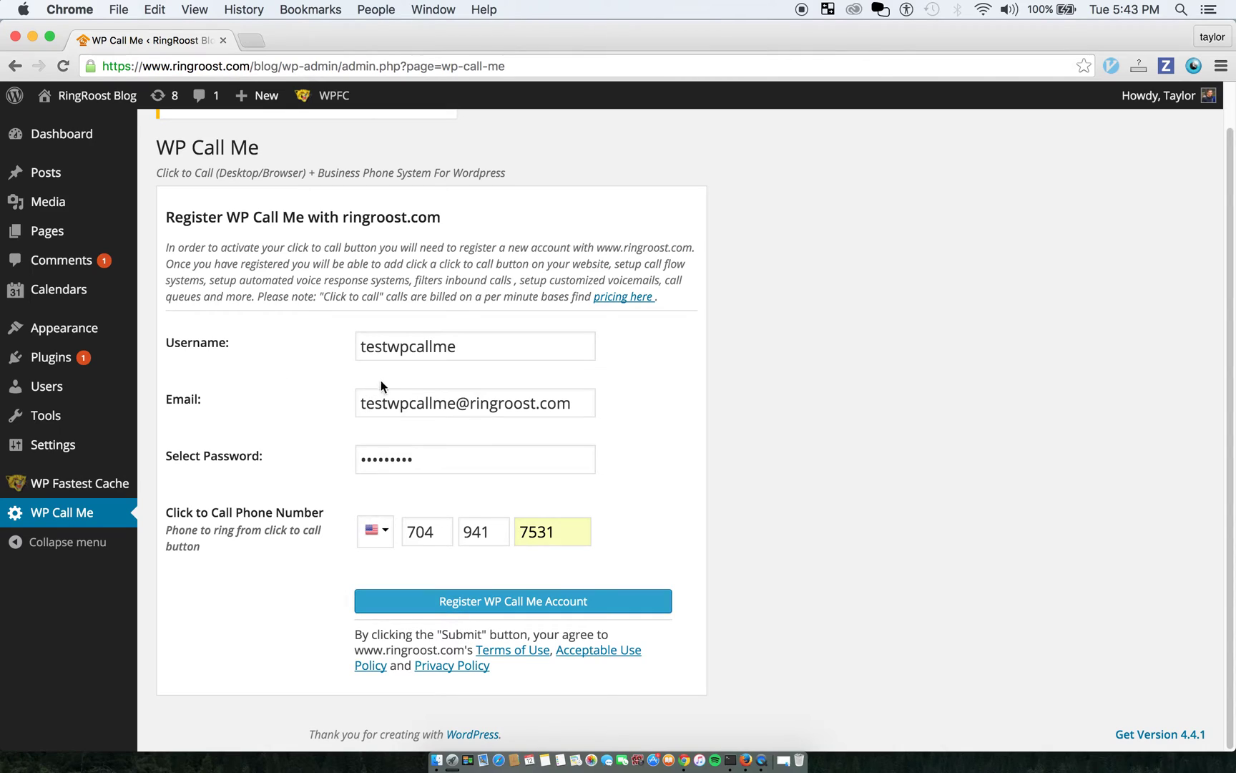
{"action": "left_click", "coordinate": [448, 348]}
Review the e-mail and phone entries and dismiss the phone number suggestion
{"action": "left_click", "coordinate": [451, 407]}
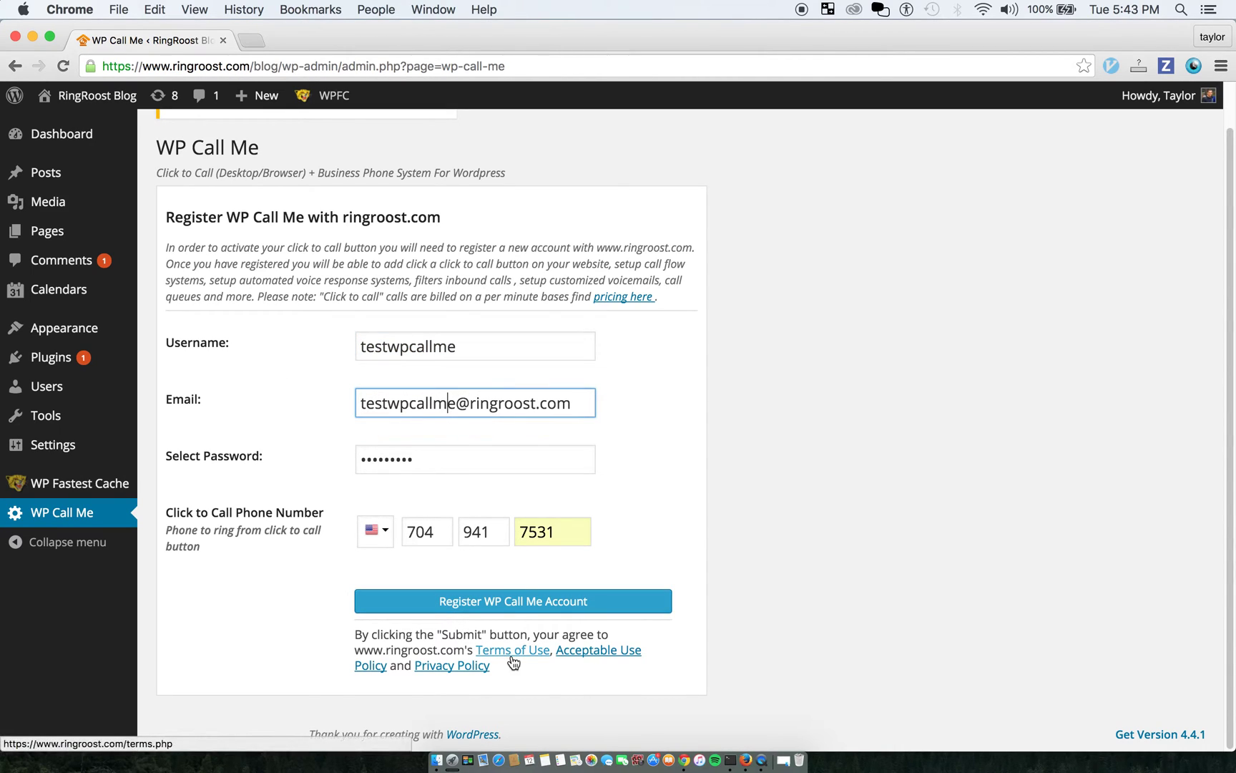
{"action": "left_click", "coordinate": [604, 549]}
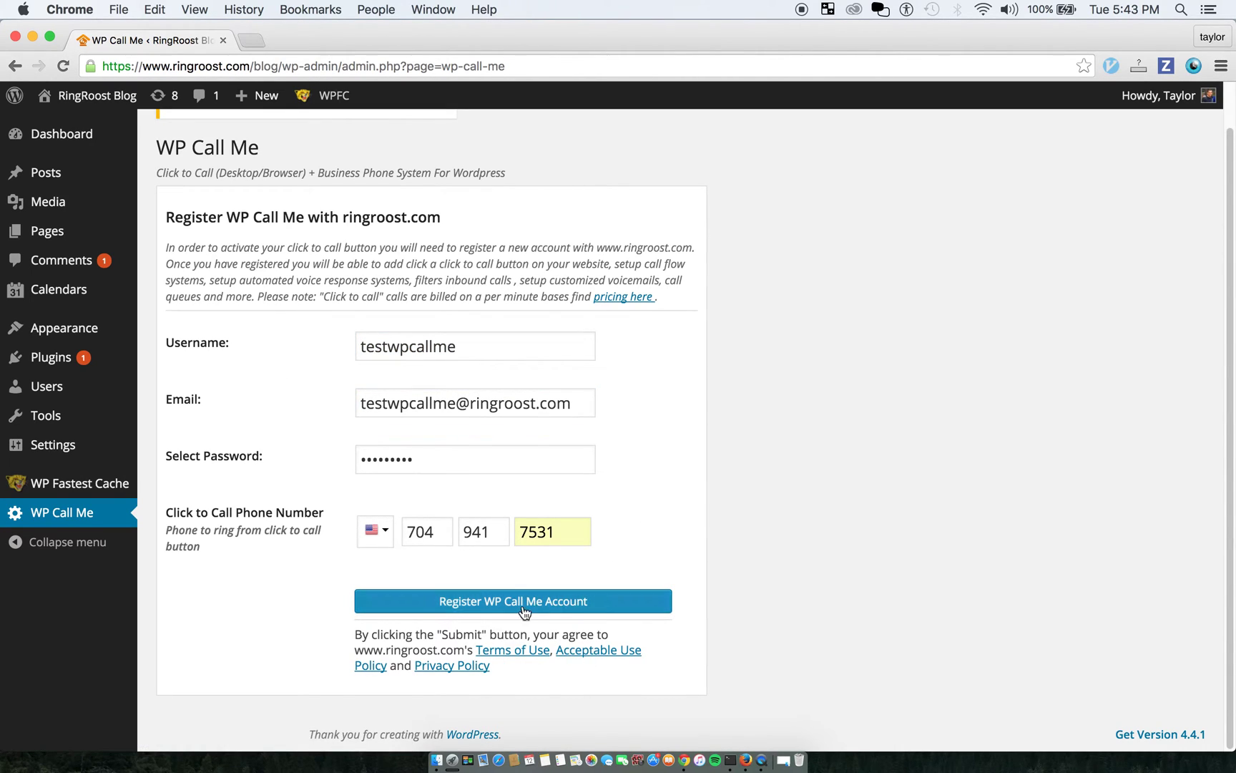
{"action": "mouse_move", "coordinate": [344, 216]}
{"action": "left_mouse_down"}
{"action": "mouse_move", "coordinate": [451, 215]}
{"action": "mouse_move", "coordinate": [343, 218]}
{"action": "left_mouse_up"}
{"action": "left_click", "coordinate": [451, 215]}
{"action": "left_click", "coordinate": [579, 547]}
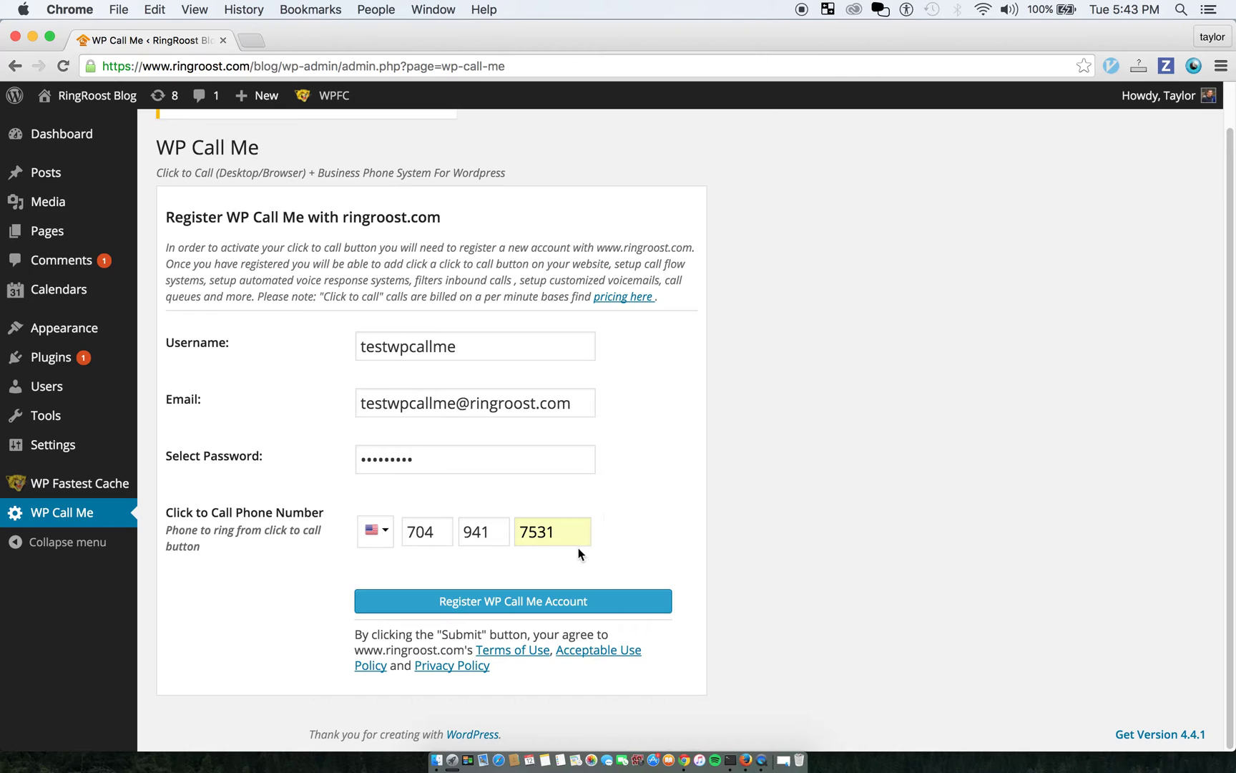
{"action": "left_click", "coordinate": [577, 533]}
{"action": "left_click", "coordinate": [640, 448]}
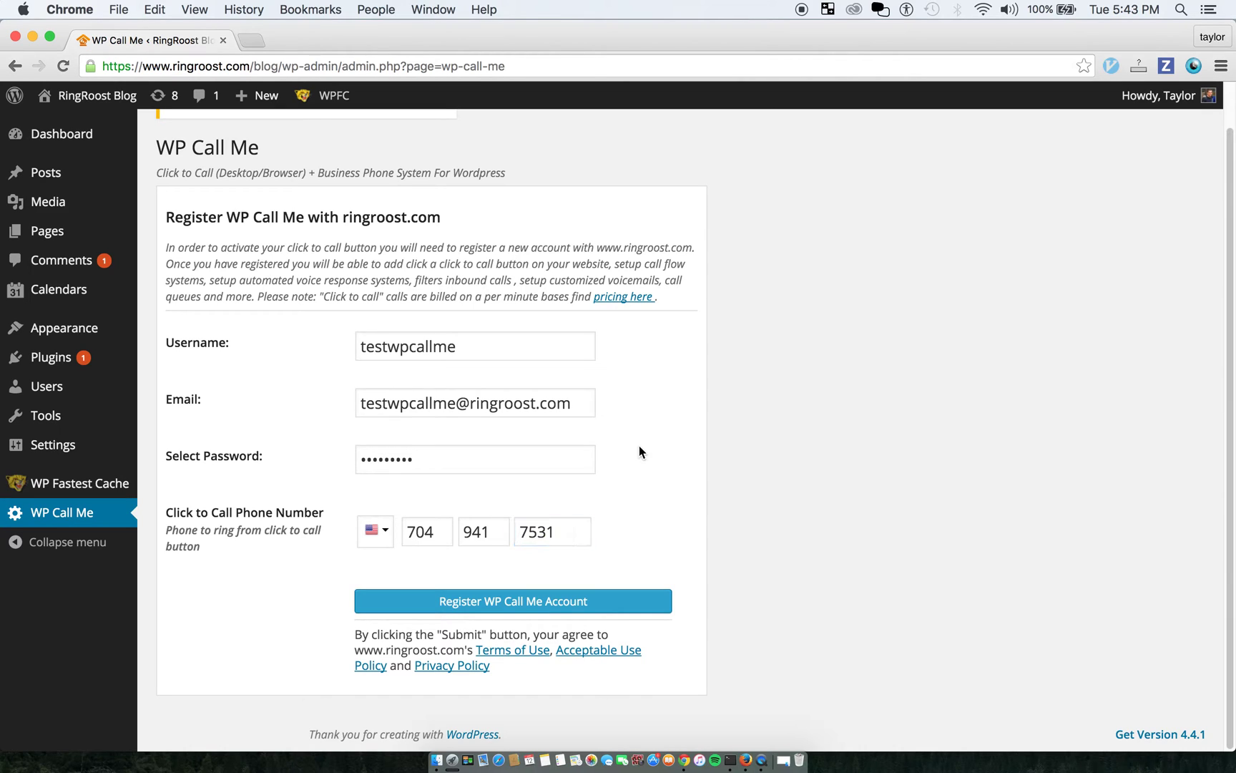
Open the RingRoost pricing page in a new tab, recheck the fields, and register the account
{"action": "right_click", "coordinate": [631, 298]}
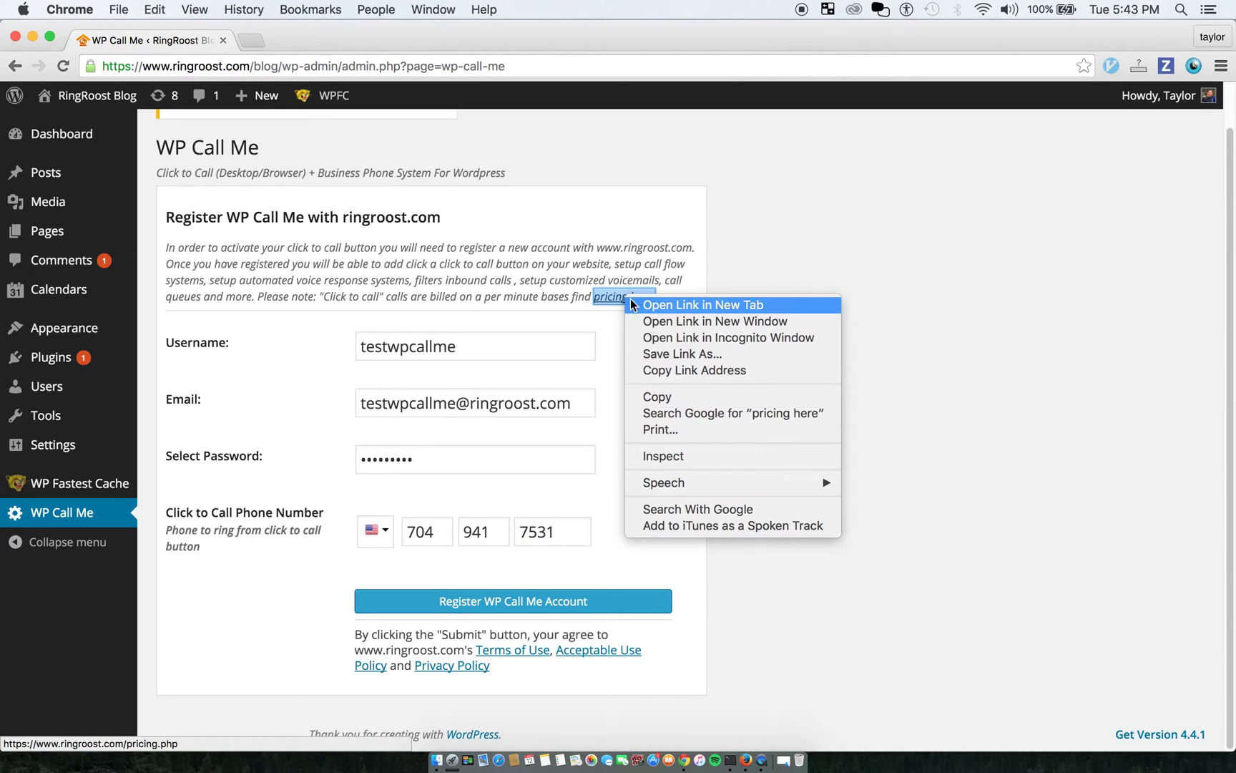
{"action": "left_click", "coordinate": [633, 305]}
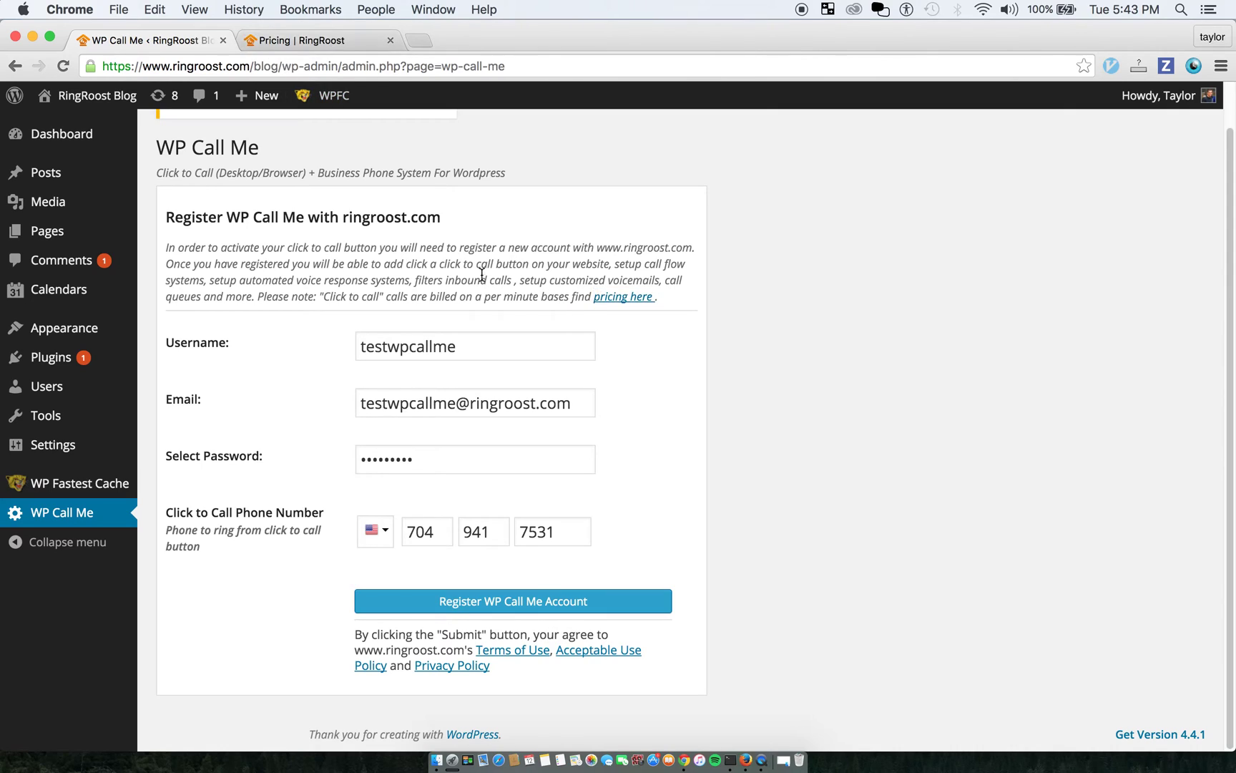
{"action": "left_click", "coordinate": [473, 342]}
{"action": "left_click", "coordinate": [571, 409]}
{"action": "left_click", "coordinate": [535, 464]}
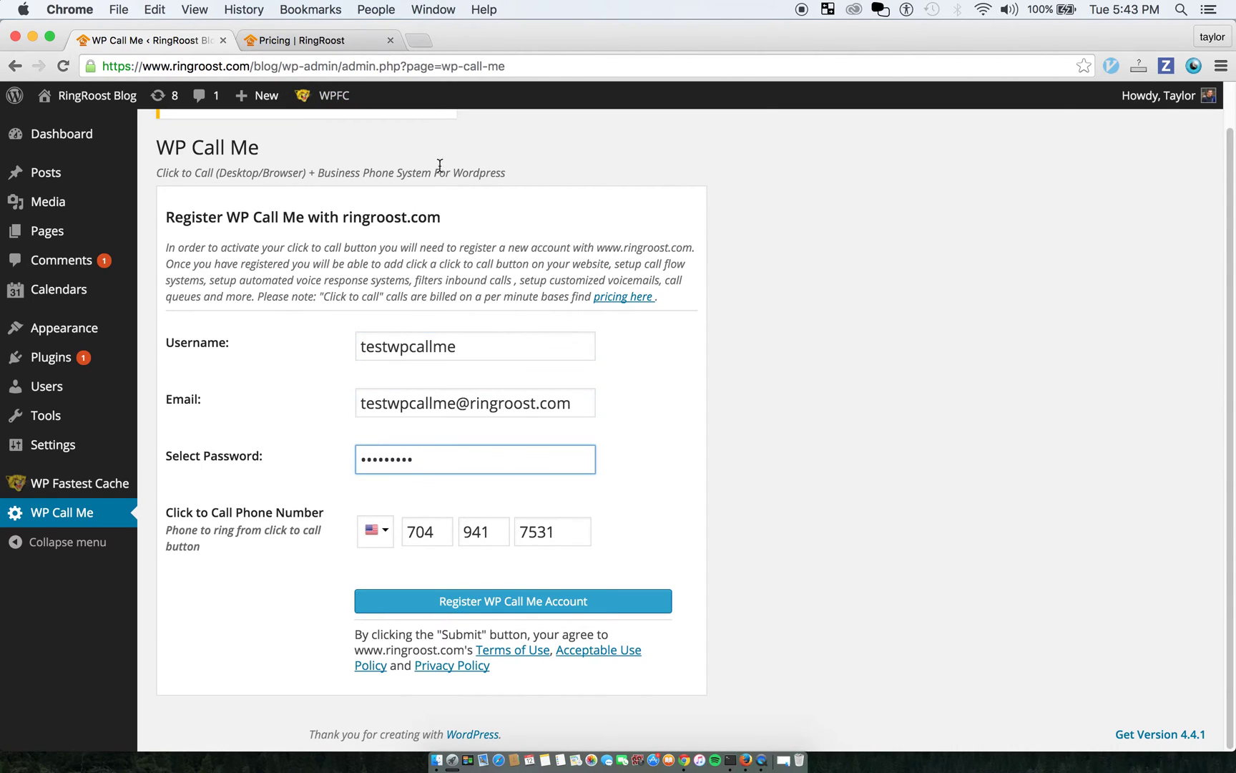
{"action": "left_click", "coordinate": [670, 555]}
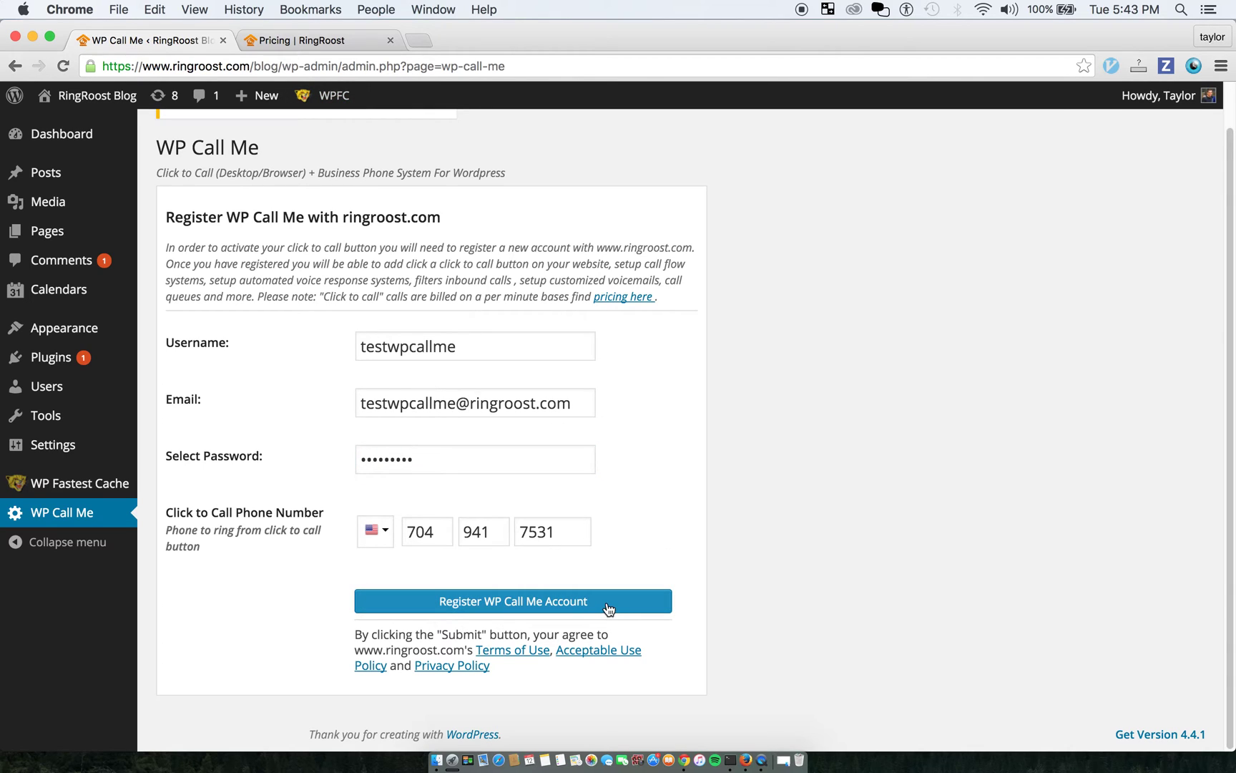
{"action": "left_click", "coordinate": [618, 605]}
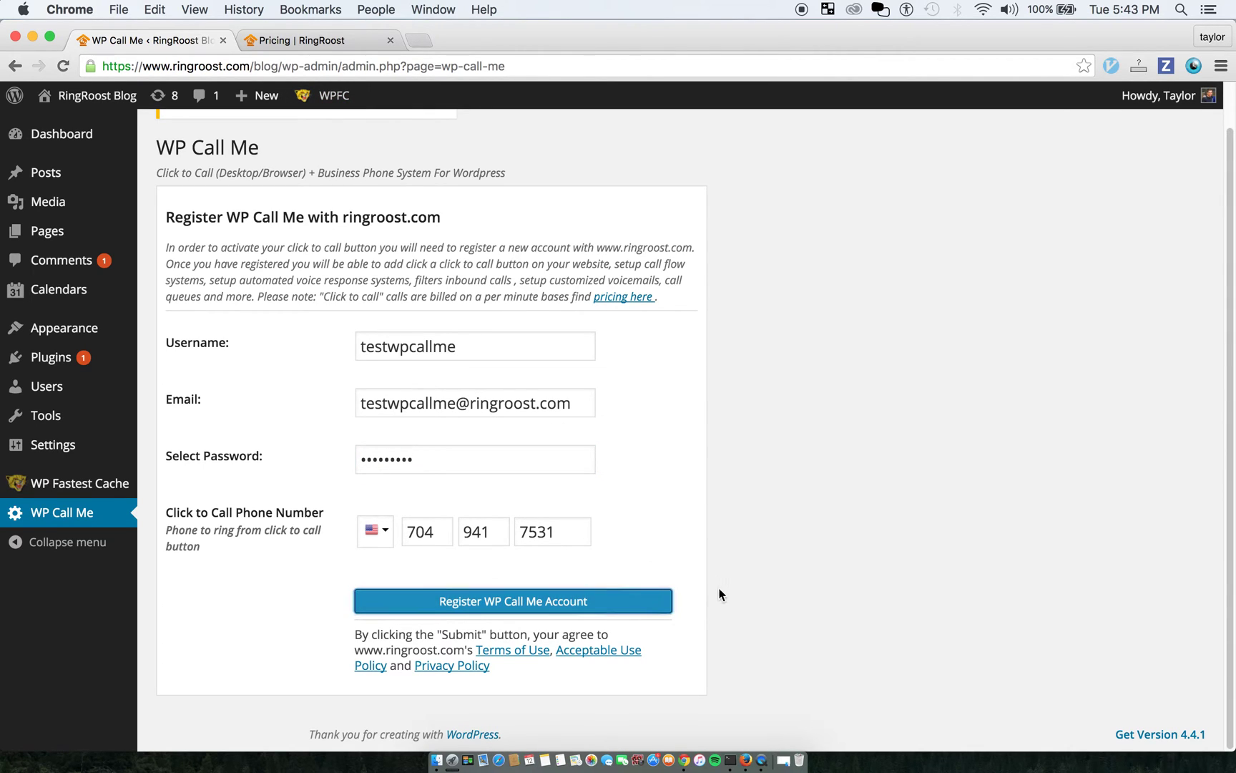
{"action": "left_click", "coordinate": [614, 601]}
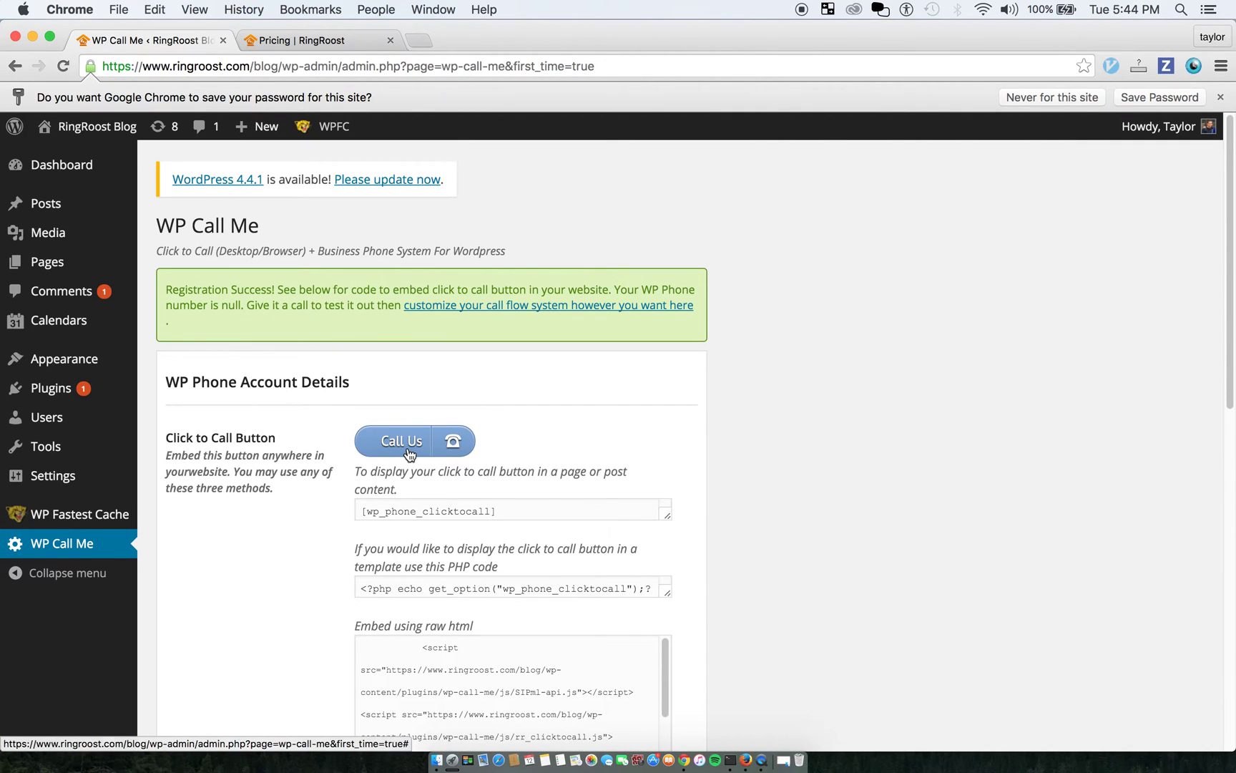
{"action": "scroll", "coordinate": [406, 433], "scroll_direction": "down", "scroll_amount": 10}
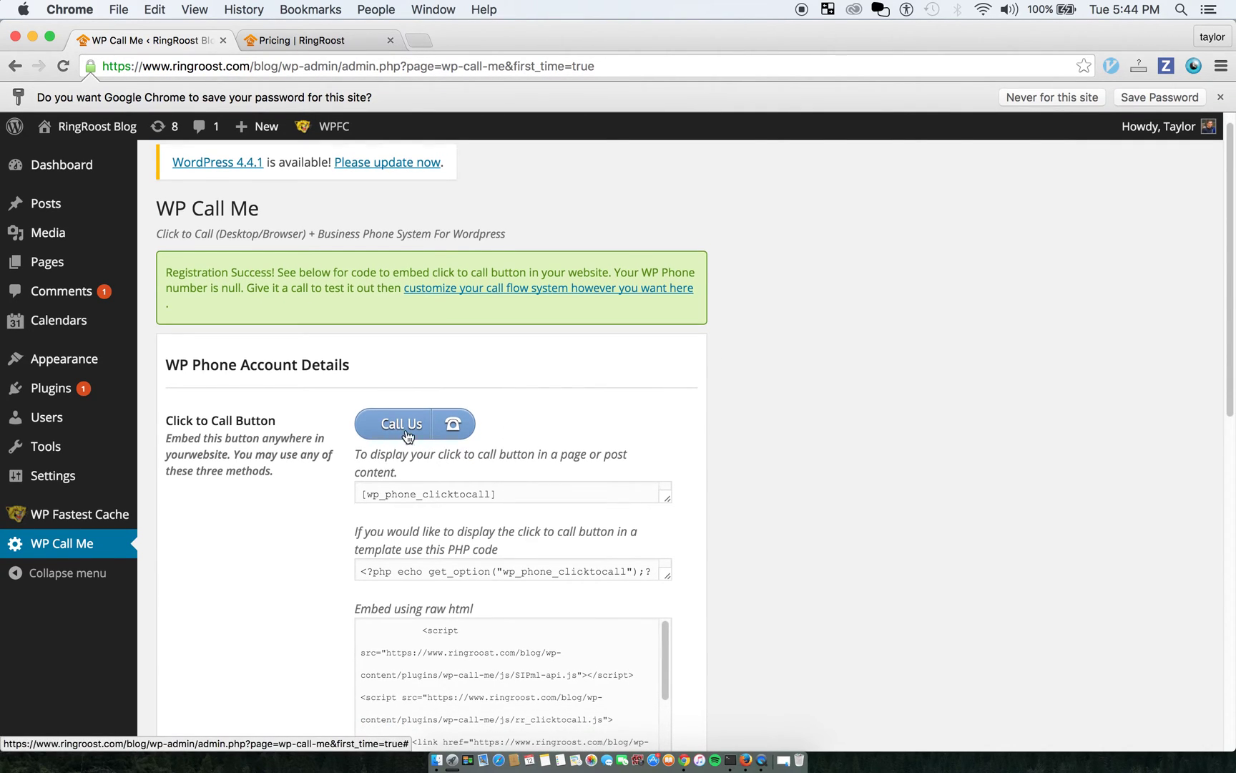
{"action": "scroll", "coordinate": [515, 464], "scroll_direction": "up", "scroll_amount": 10}
{"action": "left_click", "coordinate": [403, 442]}
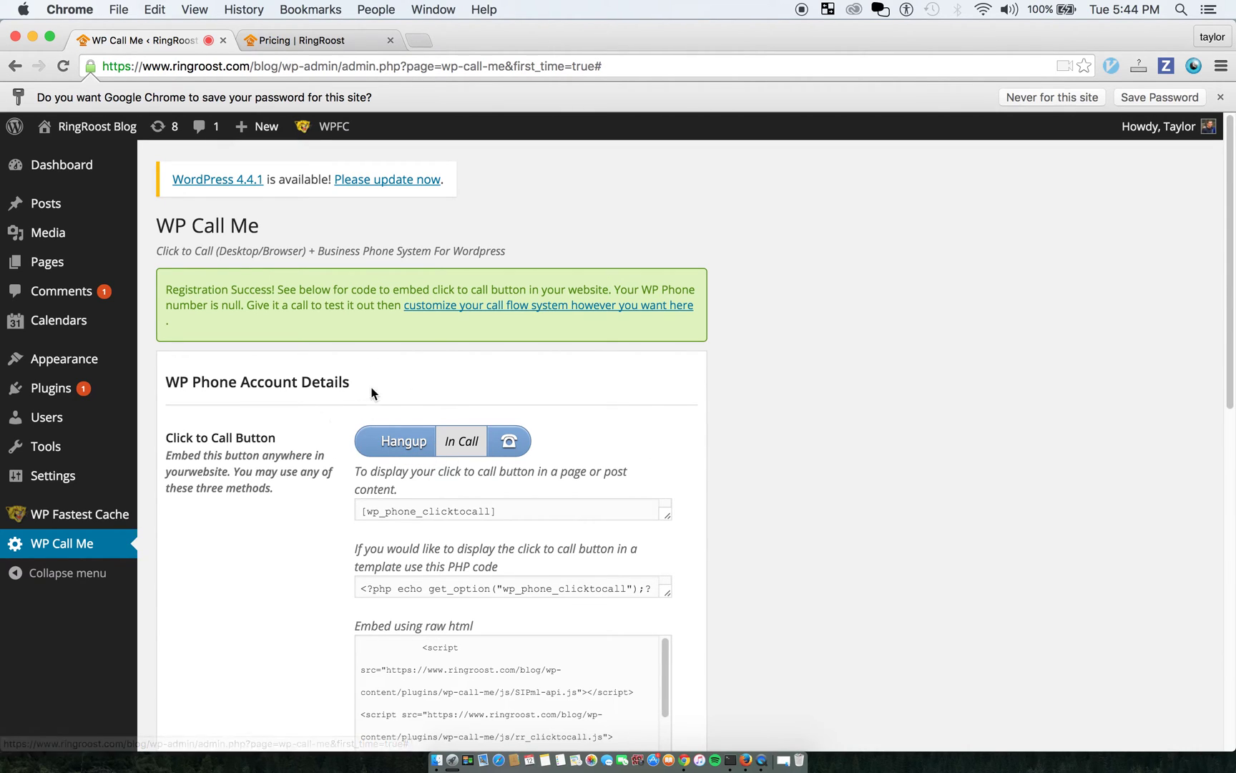
{"action": "left_click", "coordinate": [403, 444]}
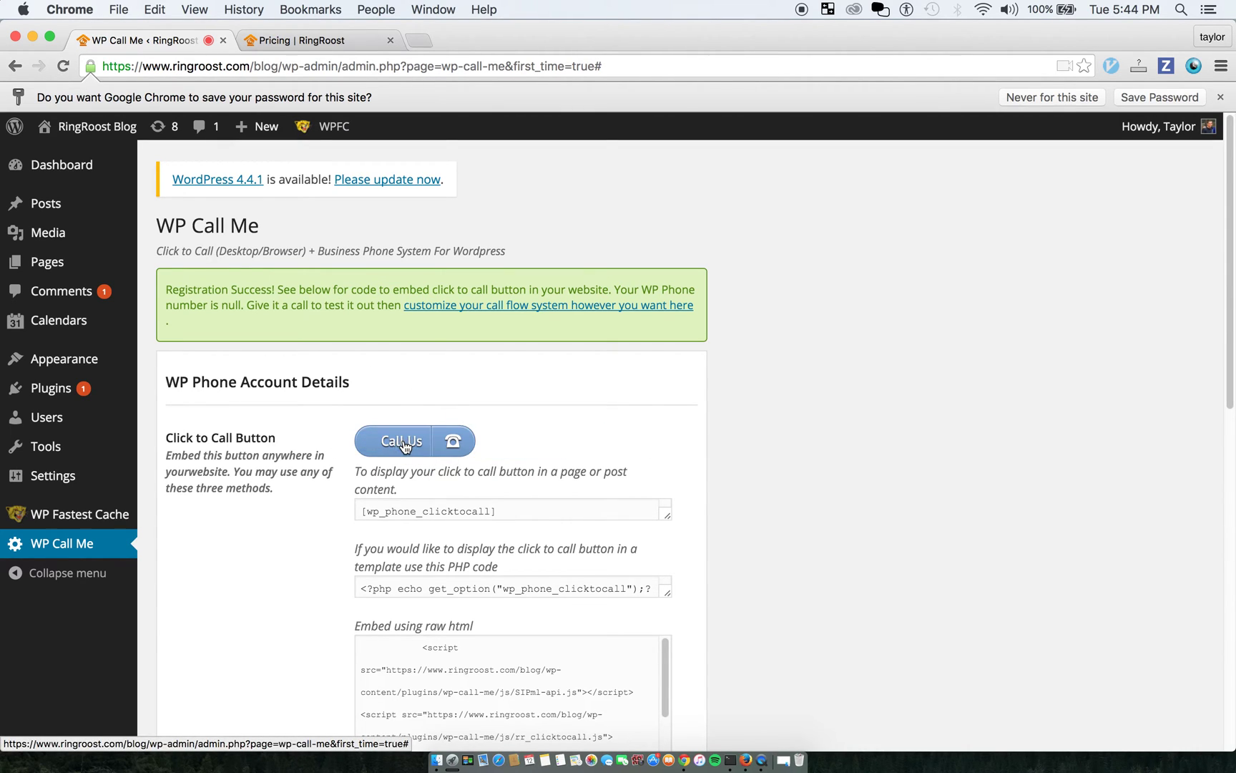
{"action": "scroll", "coordinate": [670, 529], "scroll_direction": "down", "scroll_amount": 3}
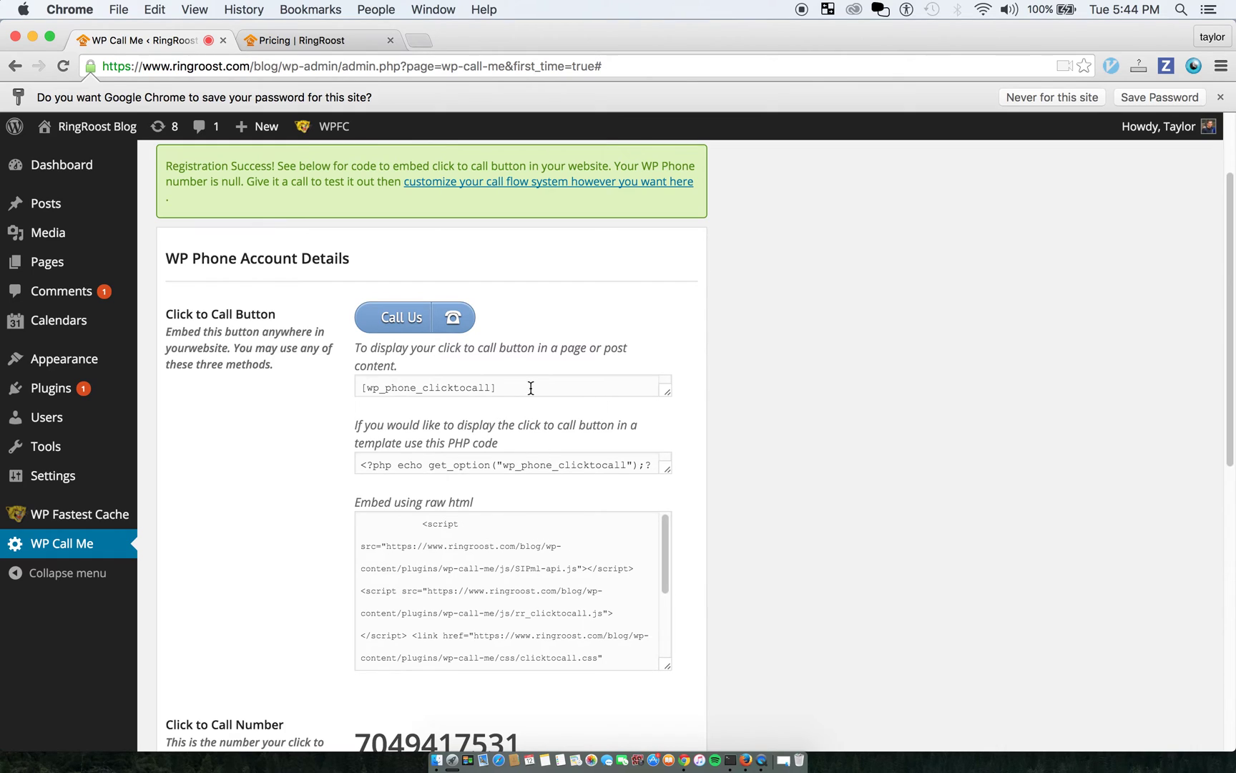
{"action": "scroll", "coordinate": [557, 425], "scroll_direction": "up", "scroll_amount": 3}
{"action": "left_click", "coordinate": [519, 458]}
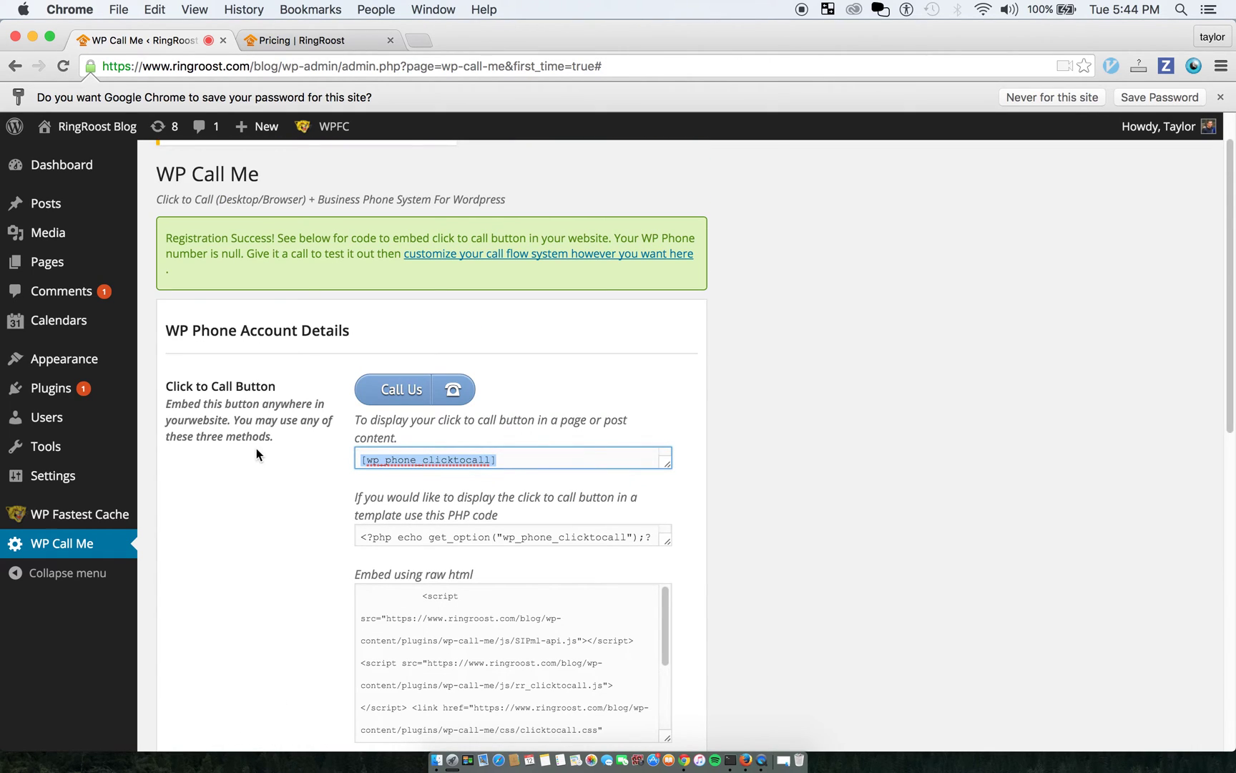
{"action": "scroll", "coordinate": [472, 543], "scroll_direction": "down", "scroll_amount": 1}
{"action": "scroll", "coordinate": [479, 544], "scroll_direction": "up", "scroll_amount": 1}
{"action": "left_click", "coordinate": [653, 537]}
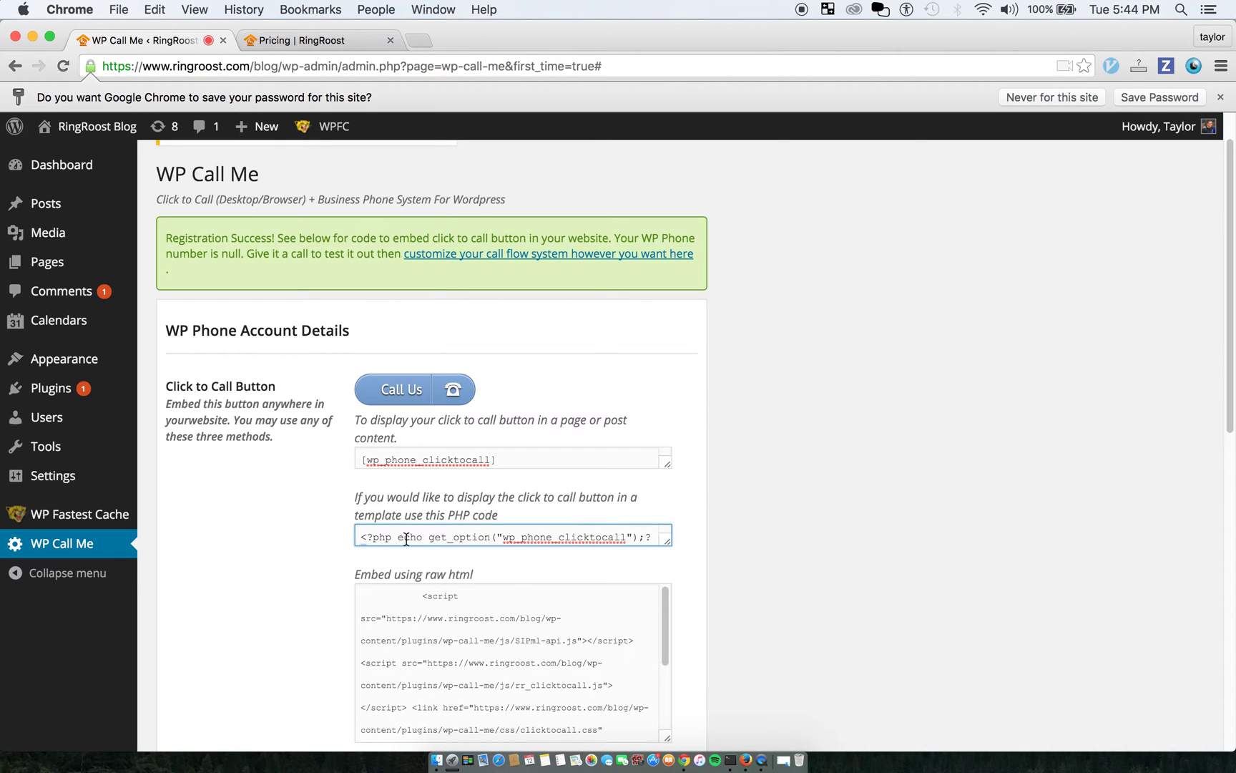
{"action": "scroll", "coordinate": [537, 558], "scroll_direction": "down", "scroll_amount": 3}
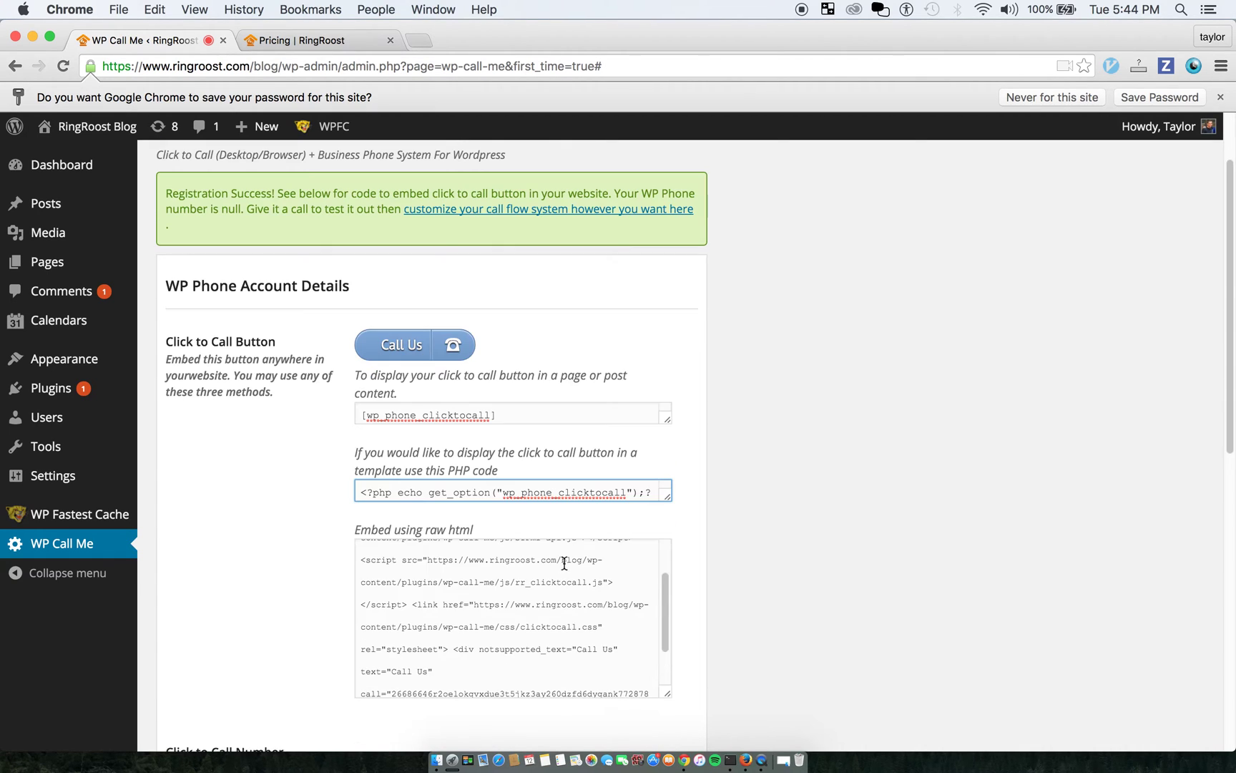
{"action": "scroll", "coordinate": [339, 549], "scroll_direction": "down", "scroll_amount": 1}
{"action": "scroll", "coordinate": [444, 475], "scroll_direction": "up", "scroll_amount": 3}
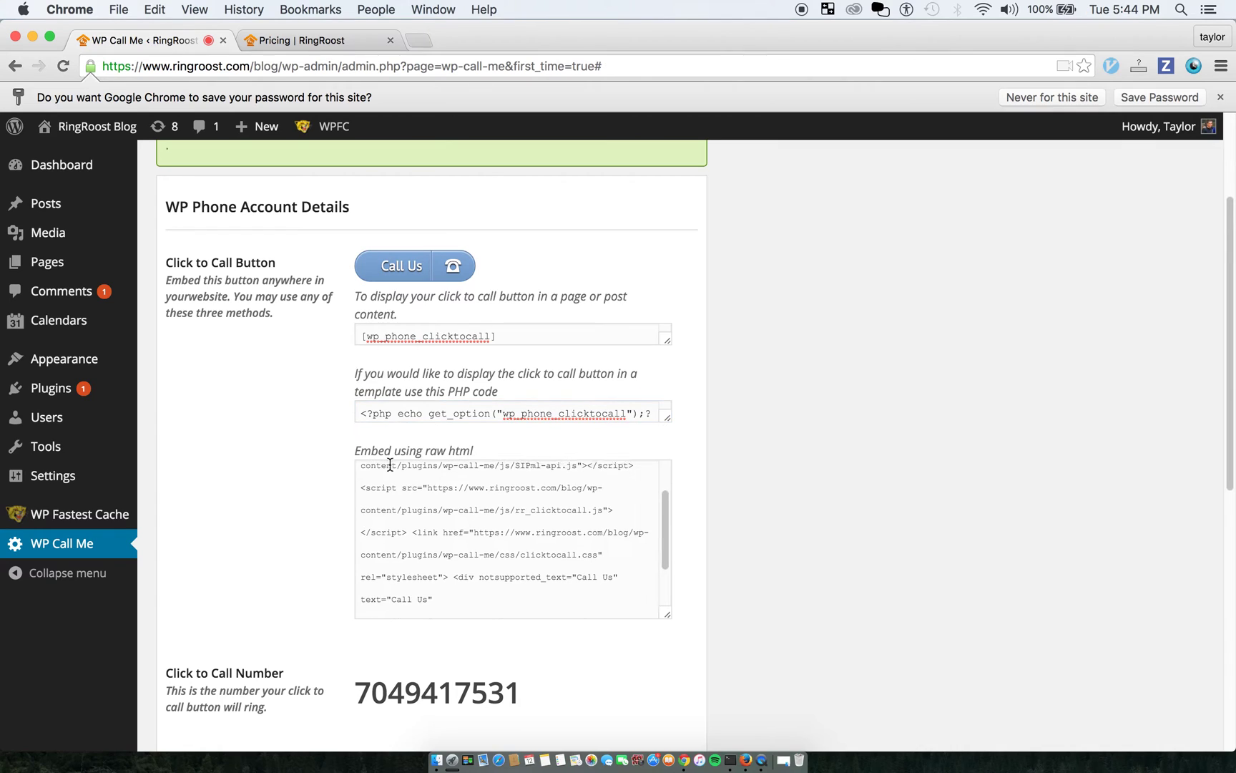
{"action": "left_click", "coordinate": [419, 470]}
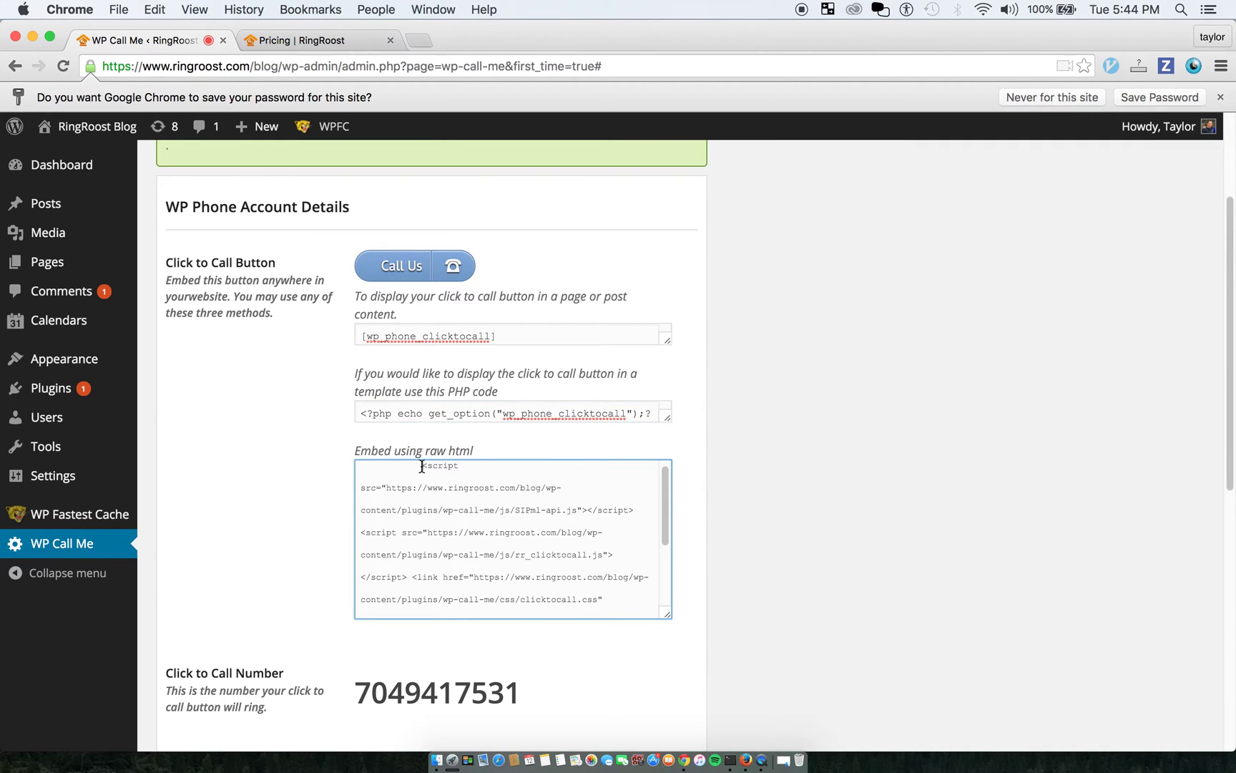
{"action": "left_click_drag", "start_coordinate": [419, 470], "coordinate": [570, 626]}
{"action": "left_click", "coordinate": [570, 627]}
{"action": "scroll", "coordinate": [338, 493], "scroll_direction": "down", "scroll_amount": 3}
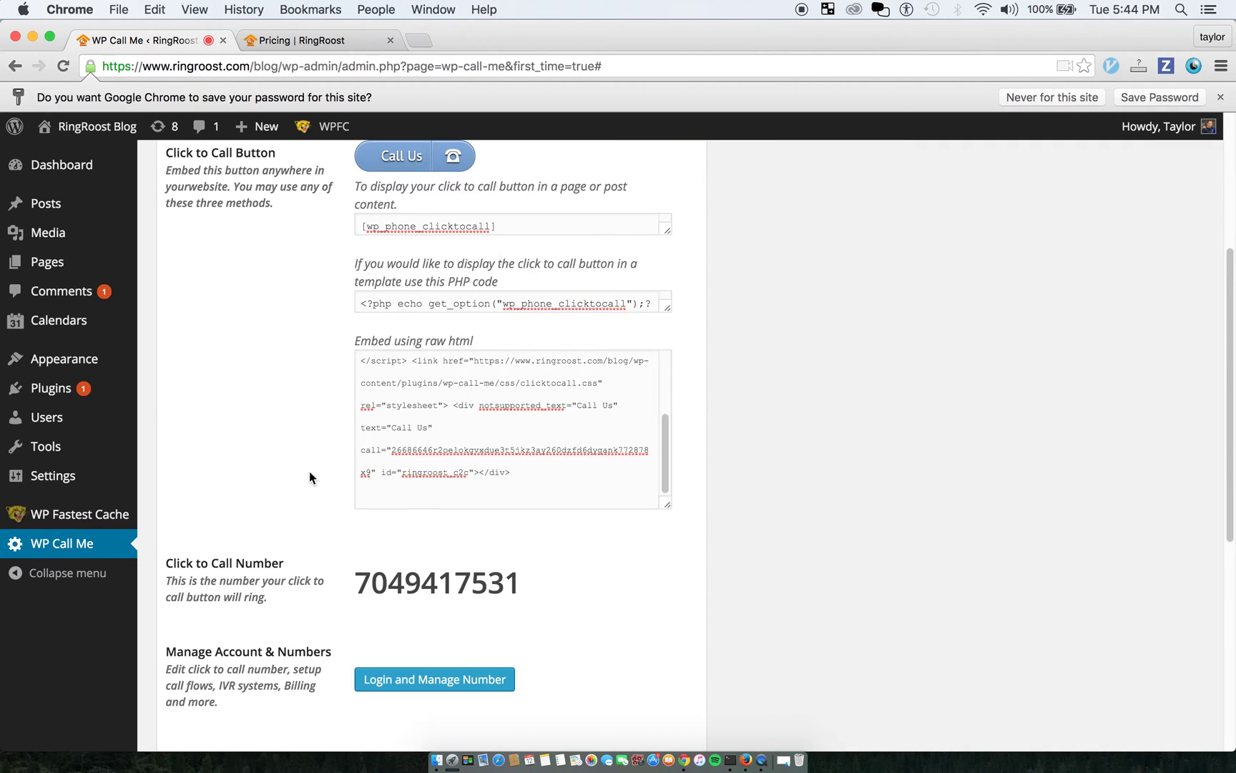
{"action": "left_click_drag", "start_coordinate": [493, 575], "coordinate": [420, 579]}
{"action": "scroll", "coordinate": [326, 491], "scroll_direction": "down", "scroll_amount": 5}
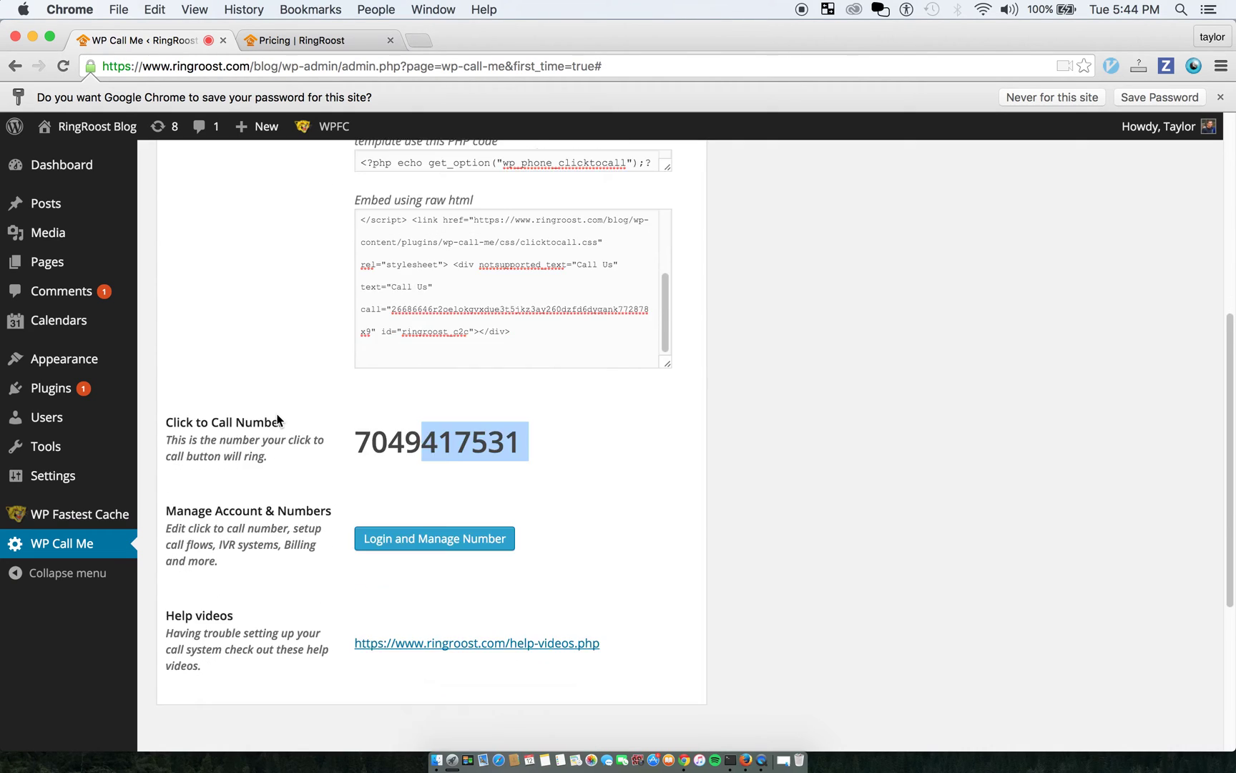
{"action": "scroll", "coordinate": [279, 386], "scroll_direction": "up", "scroll_amount": 1}
{"action": "scroll", "coordinate": [331, 416], "scroll_direction": "up", "scroll_amount": 10}
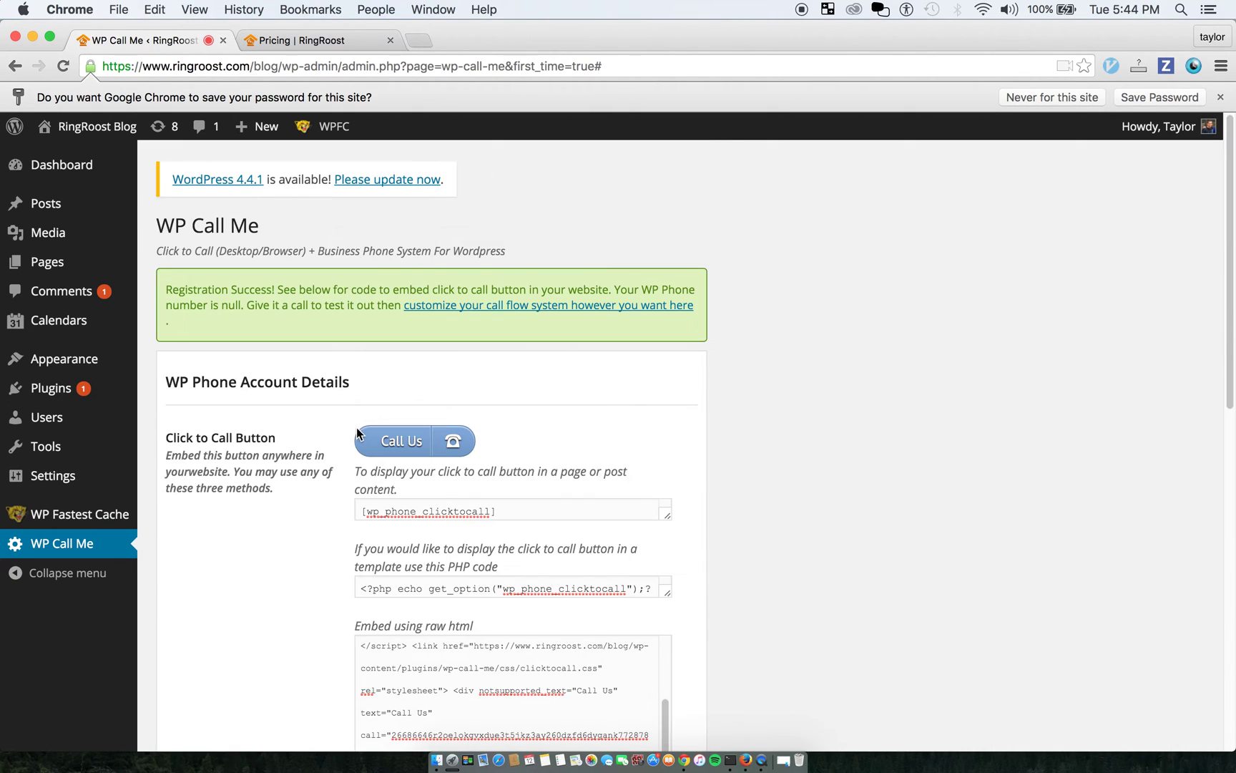
{"action": "scroll", "coordinate": [347, 447], "scroll_direction": "down", "scroll_amount": 3}
{"action": "scroll", "coordinate": [429, 443], "scroll_direction": "up", "scroll_amount": 3}
Copy the [wp_phone_clicktocall] shortcode and publish it as a new post titled 'test post'
{"action": "left_click", "coordinate": [525, 506]}
{"action": "key", "text": "super+c"}
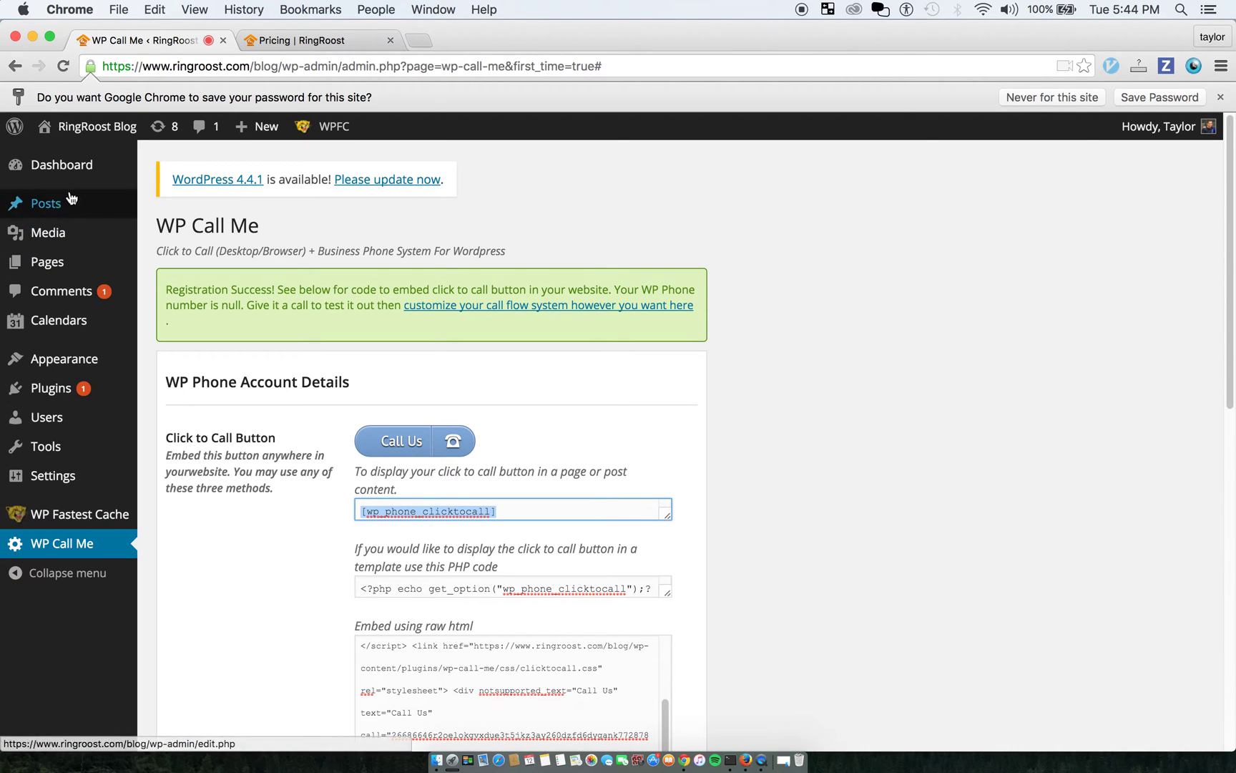
{"action": "mouse_move", "coordinate": [43, 204]}
{"action": "left_click", "coordinate": [192, 231]}
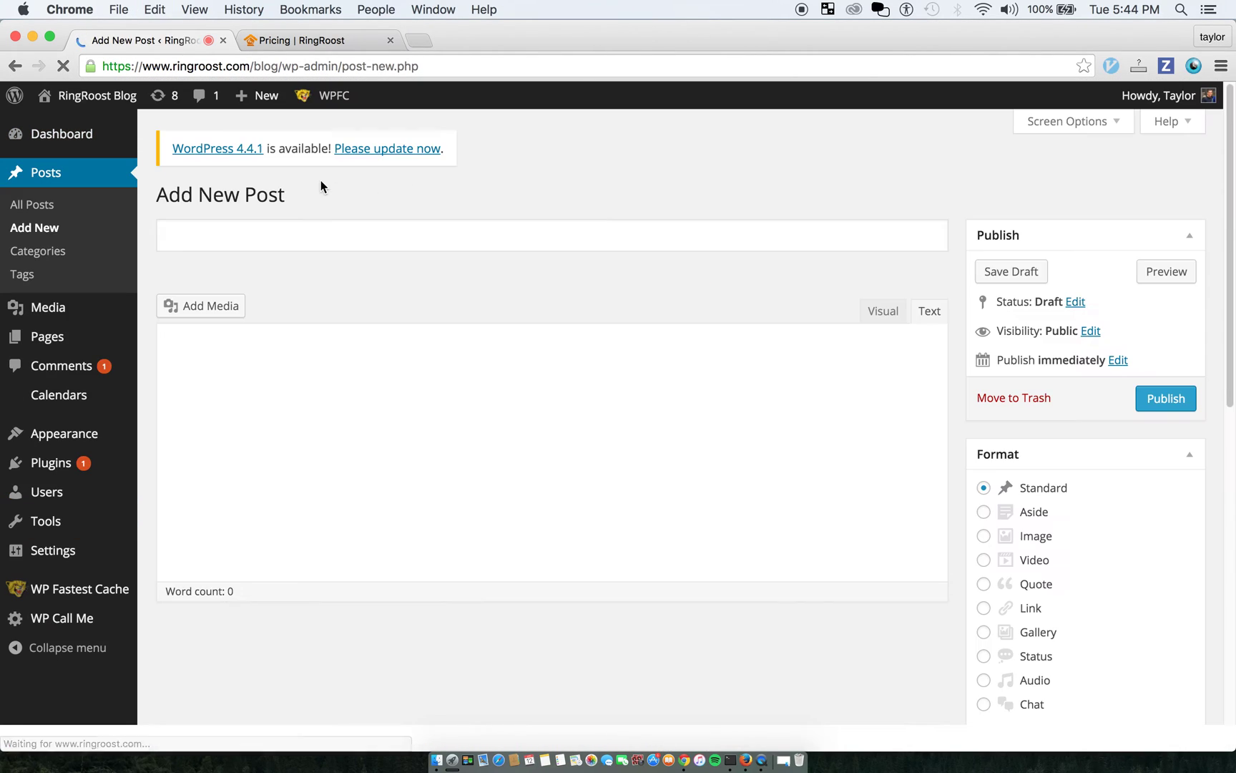
{"action": "left_click", "coordinate": [348, 233]}
{"action": "type", "text": "test post"}
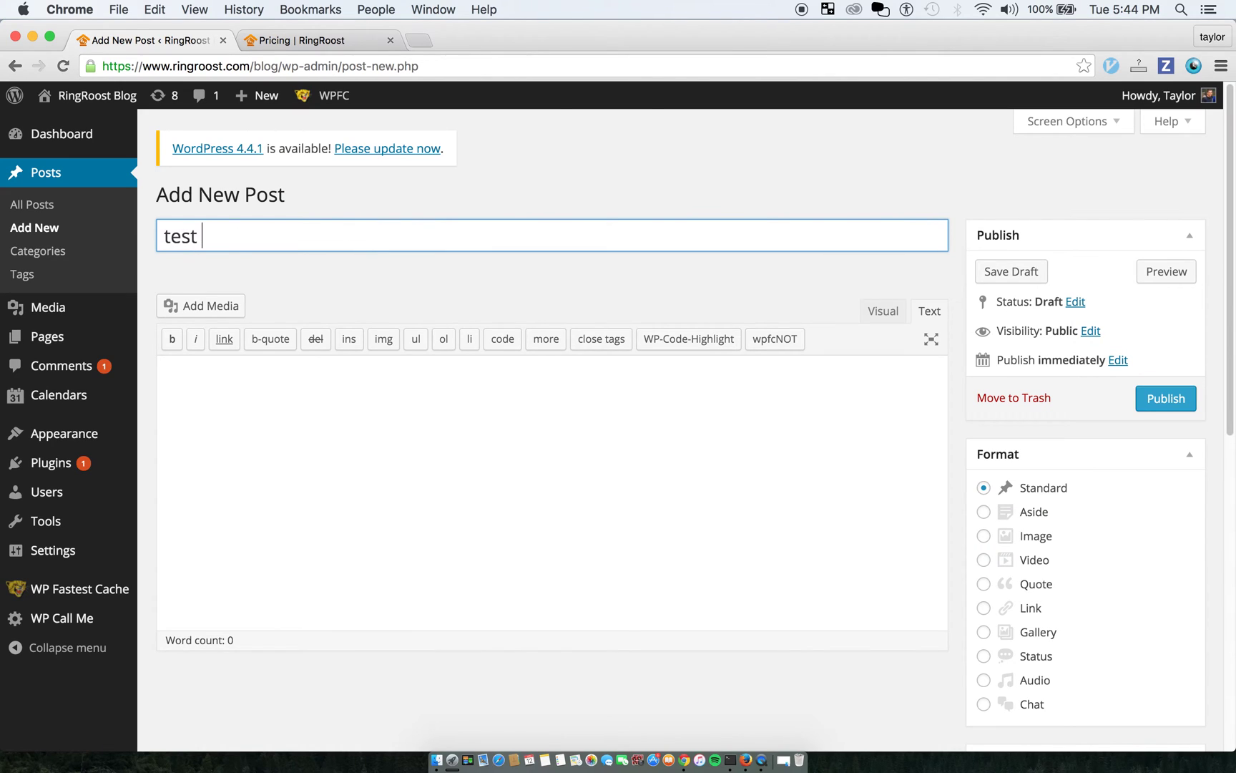
{"action": "left_click", "coordinate": [399, 444]}
{"action": "key", "text": "super+v"}
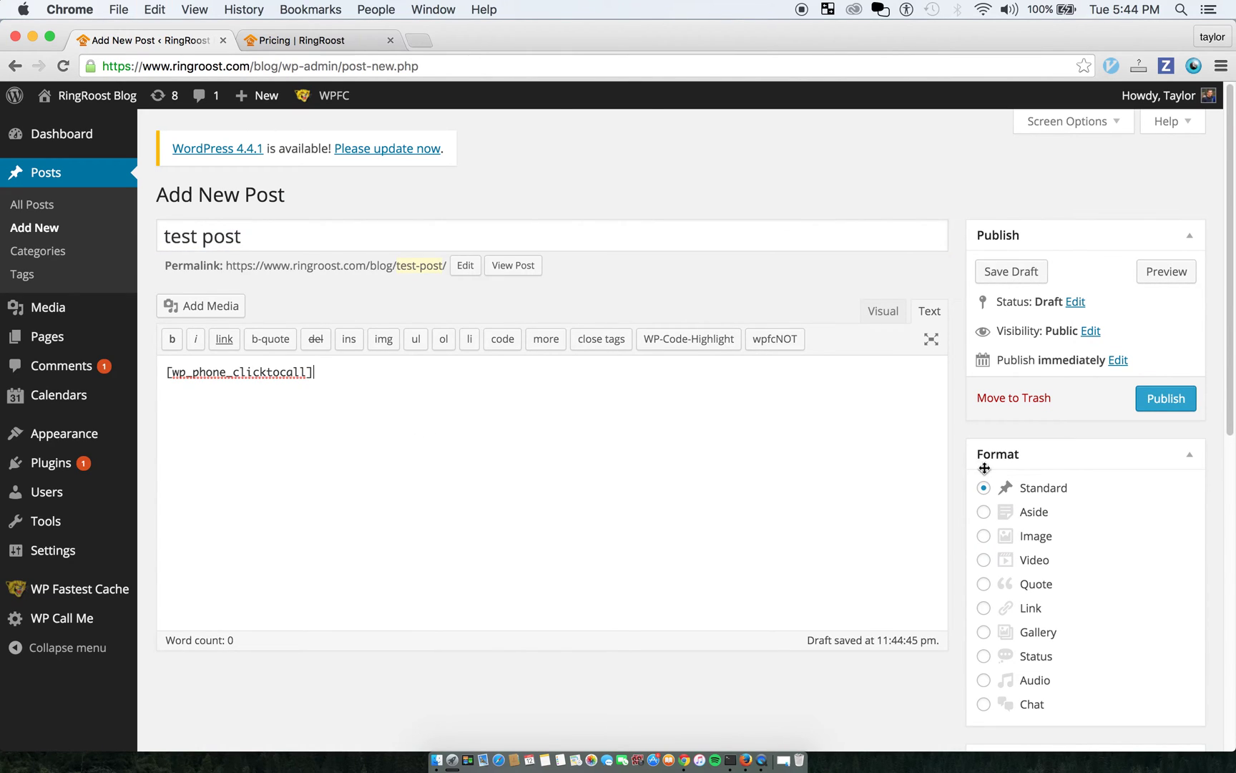
{"action": "left_click", "coordinate": [1163, 402]}
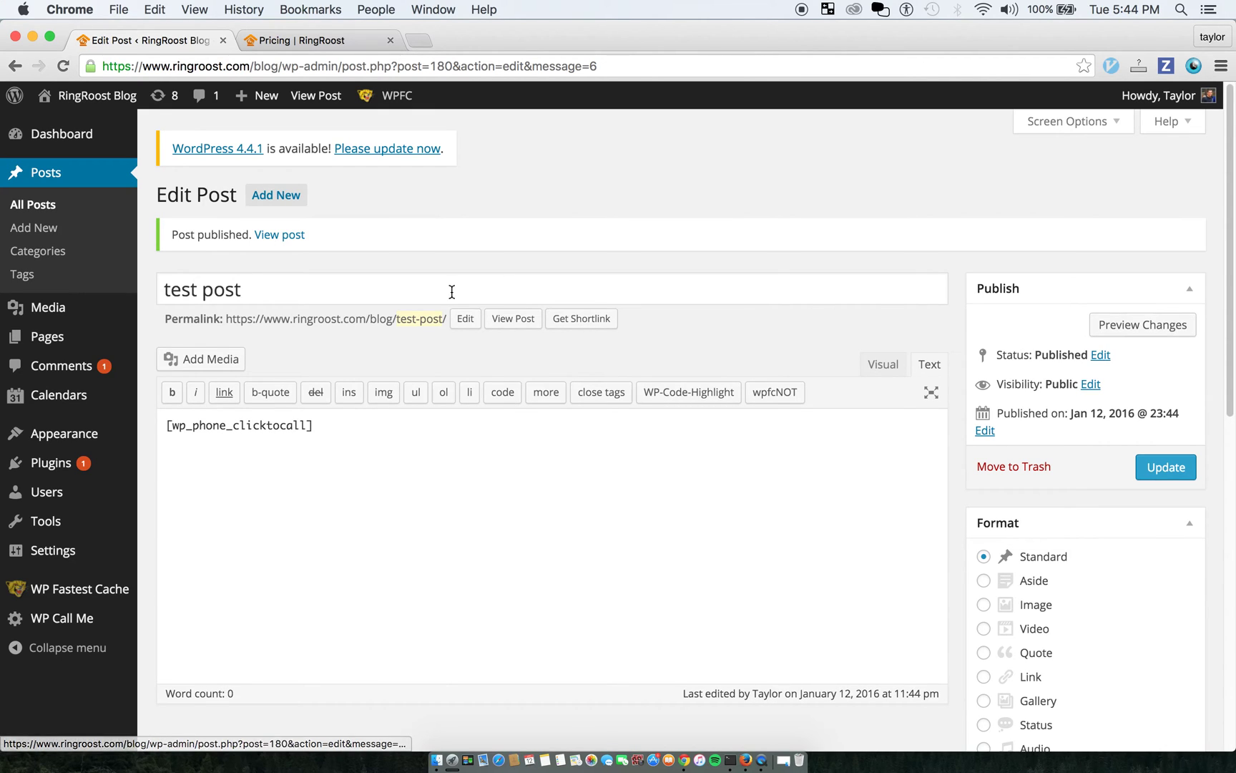
View the published post, test-call its Call Us button twice, then switch to the pricing tab
{"action": "left_click", "coordinate": [505, 320]}
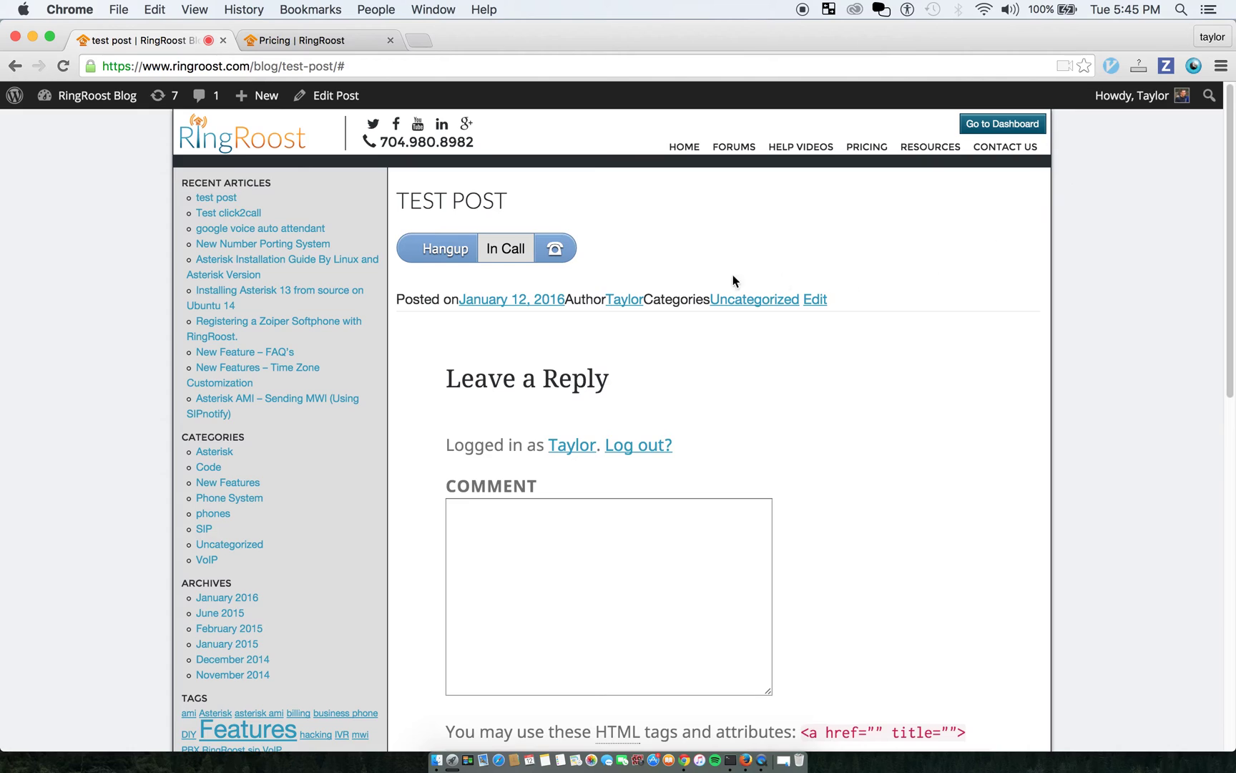
{"action": "left_click", "coordinate": [452, 258]}
{"action": "left_click", "coordinate": [63, 66]}
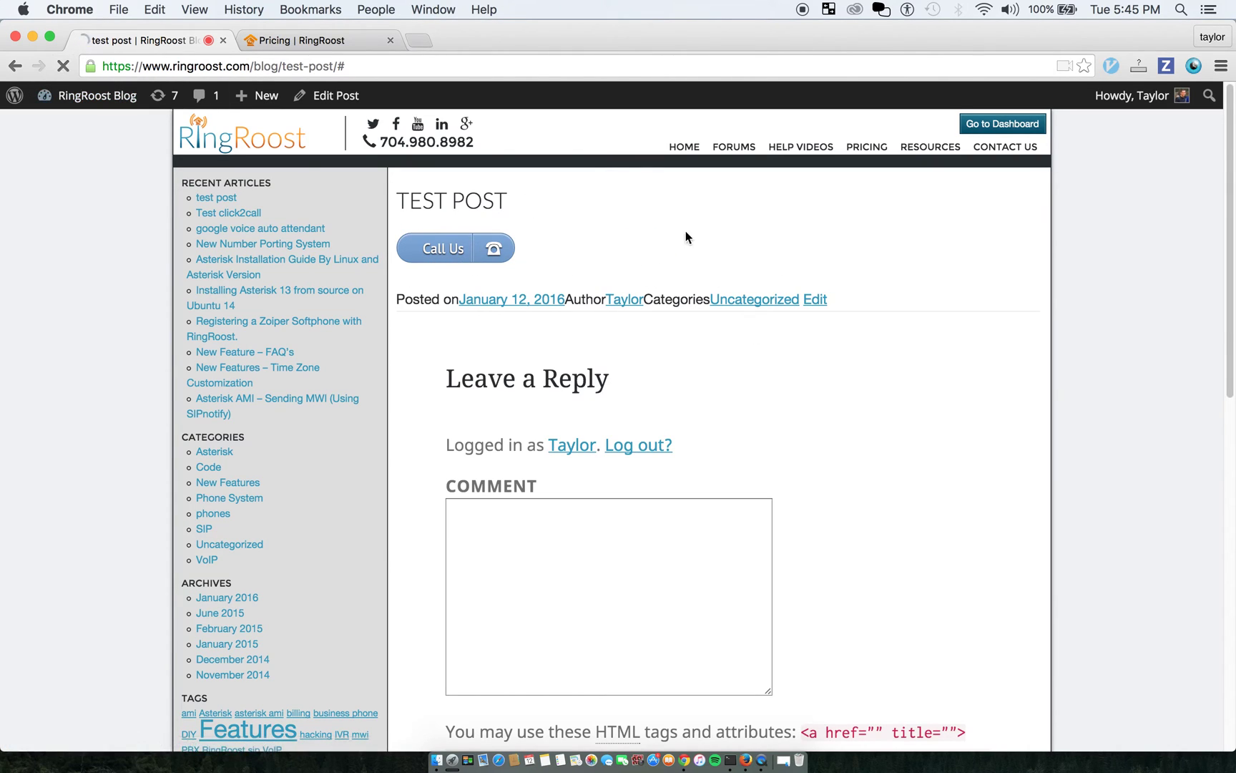
{"action": "left_click", "coordinate": [438, 248]}
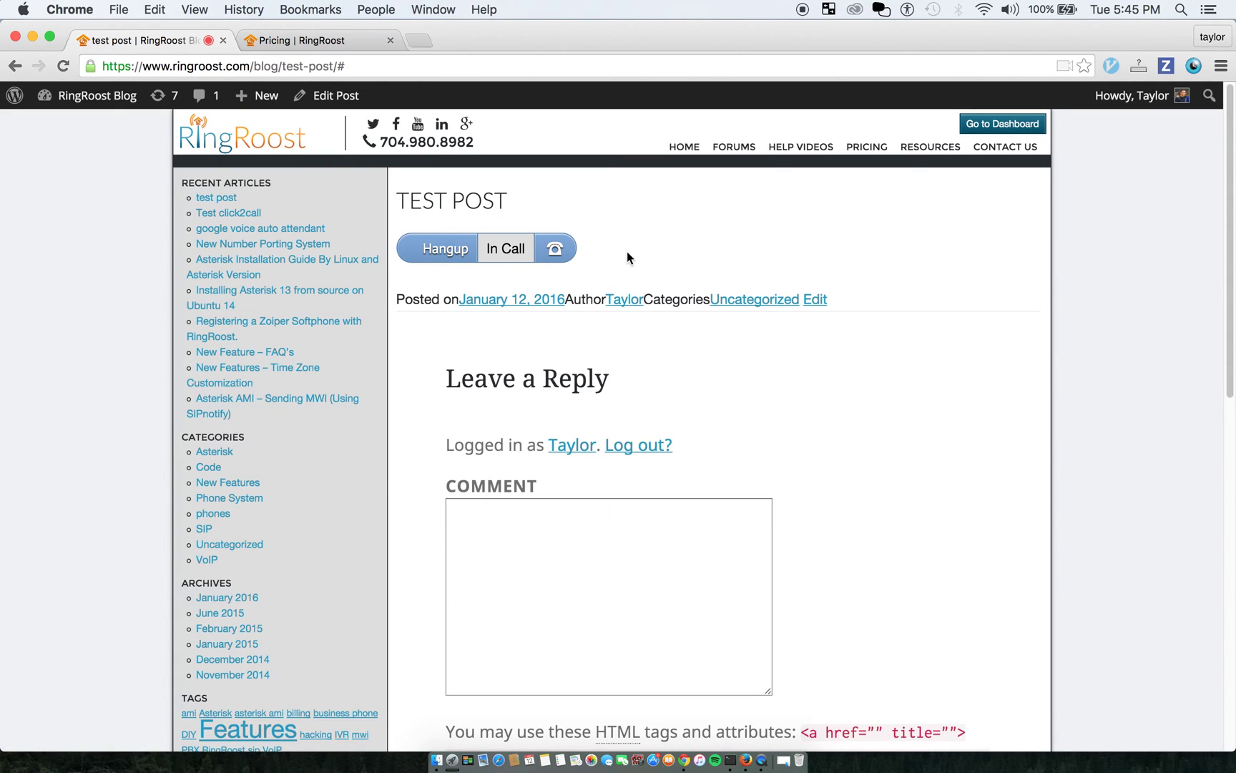
{"action": "left_click", "coordinate": [442, 252]}
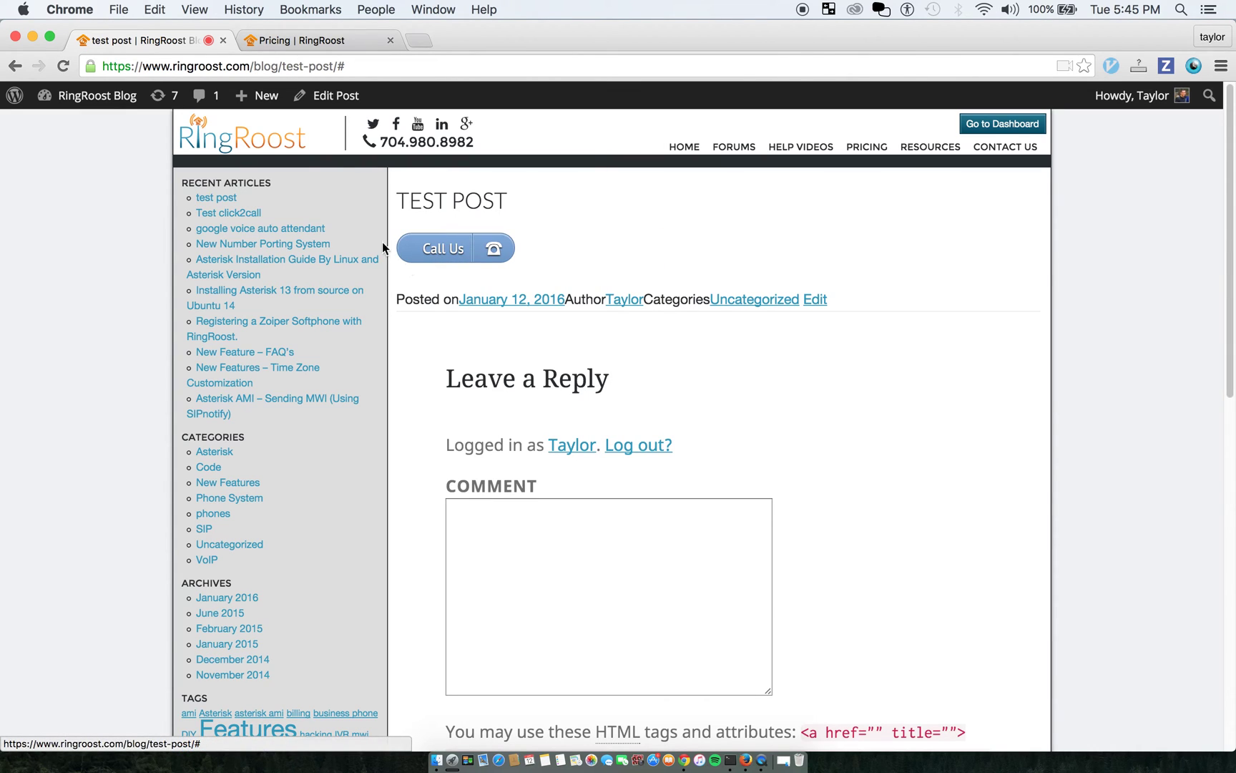
{"action": "left_click", "coordinate": [265, 40]}
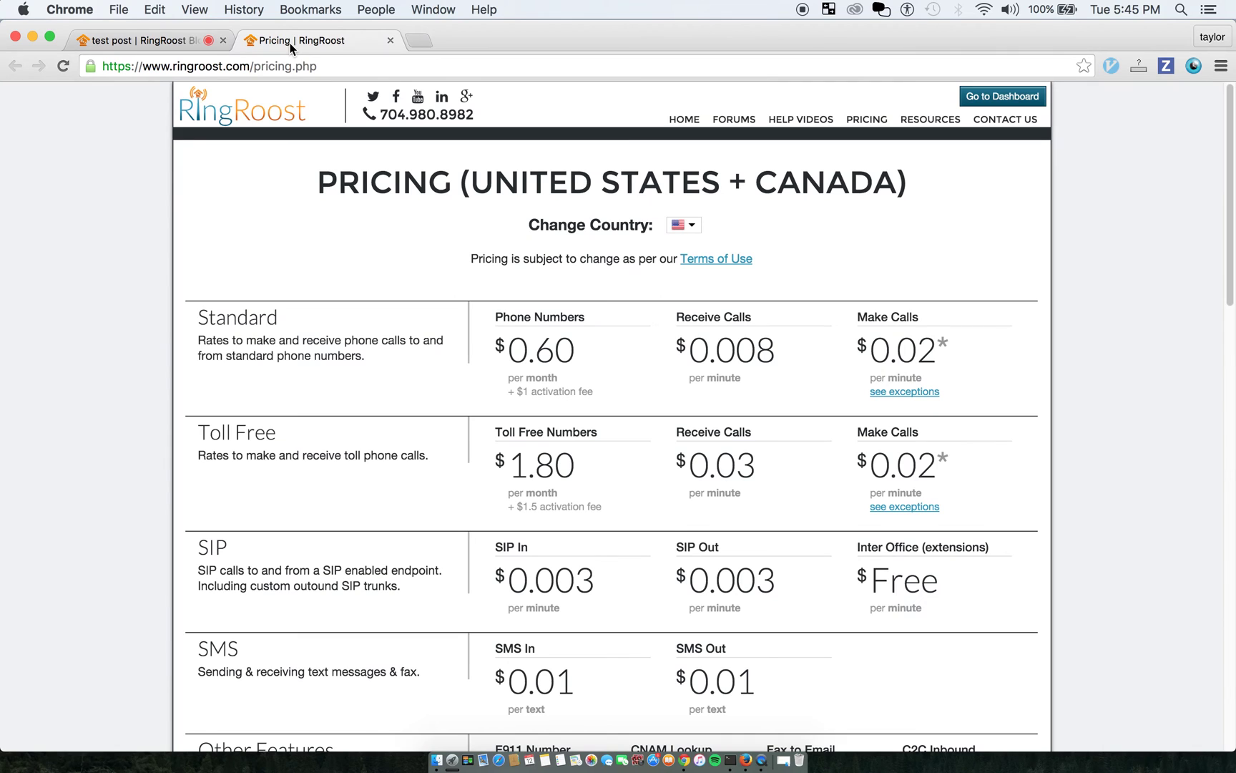
Go back to Edit Post, open WP Call Me settings, and choose Login and Manage Number
{"action": "left_click", "coordinate": [193, 40]}
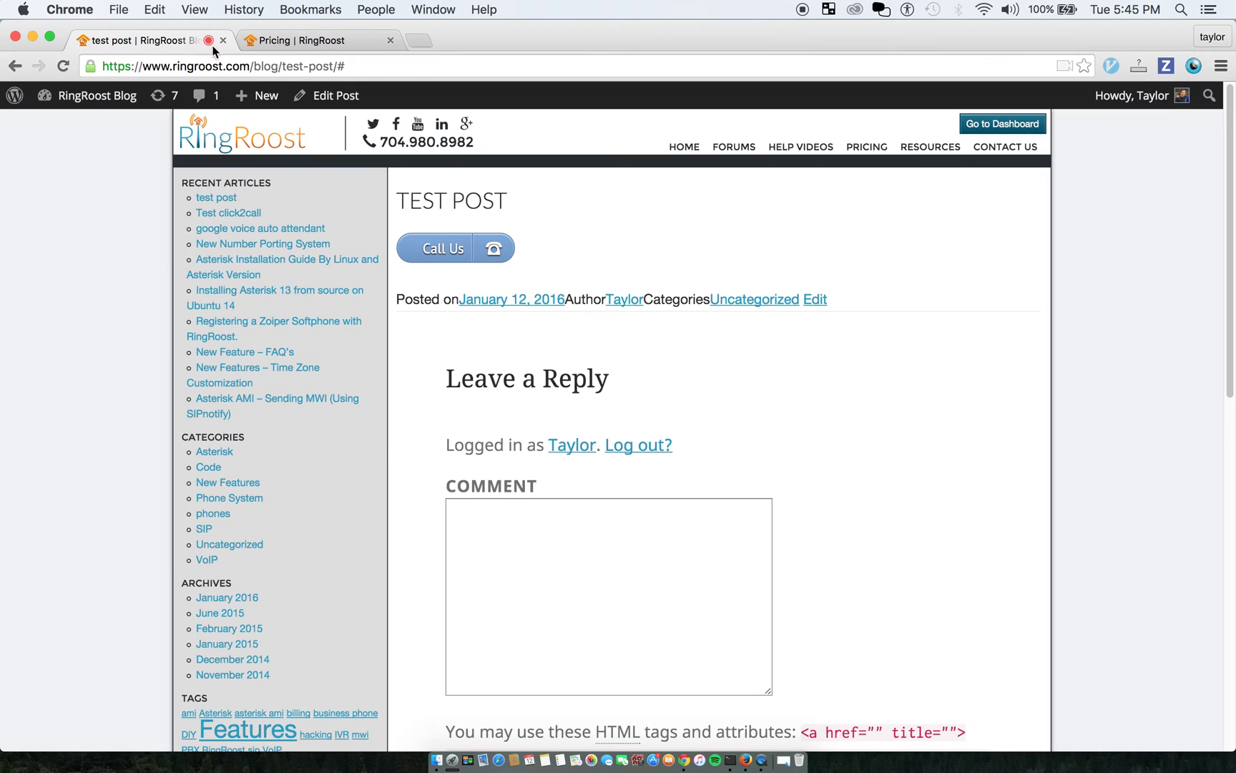
{"action": "left_click", "coordinate": [16, 67]}
{"action": "left_click", "coordinate": [16, 67]}
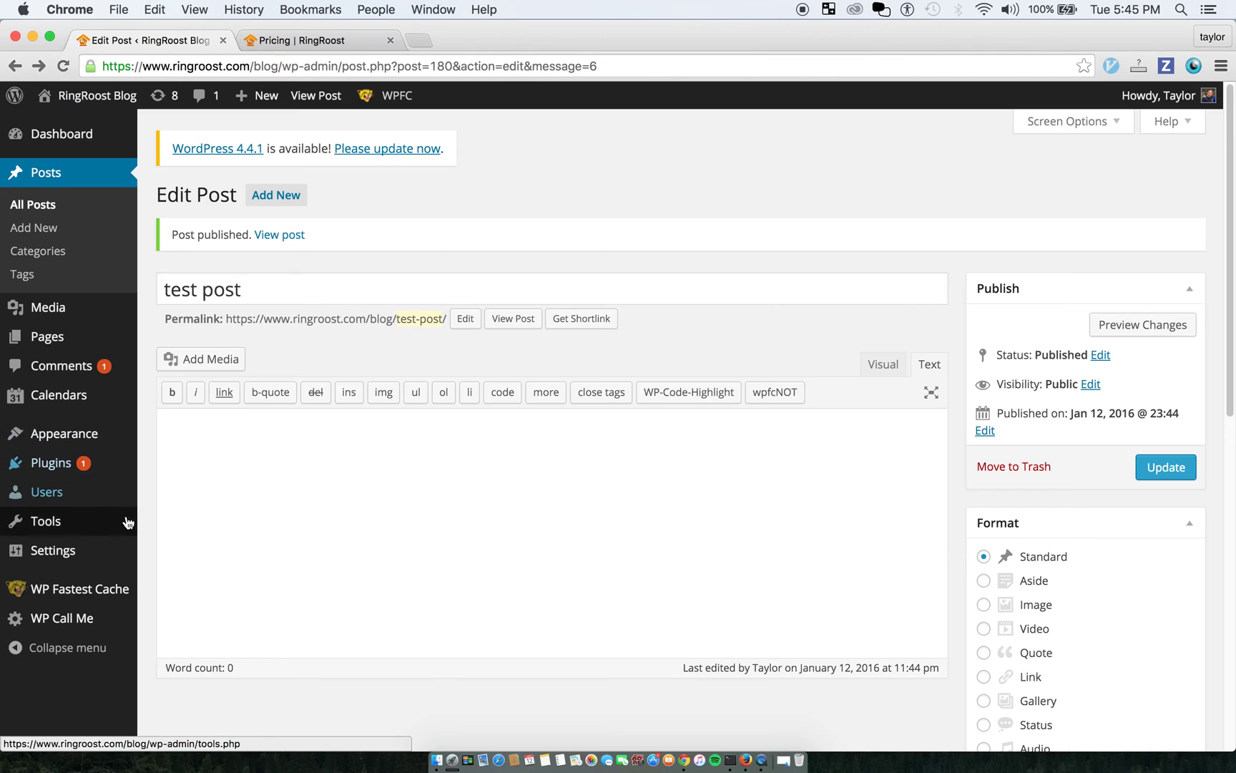
{"action": "mouse_move", "coordinate": [86, 527]}
{"action": "left_click", "coordinate": [88, 618]}
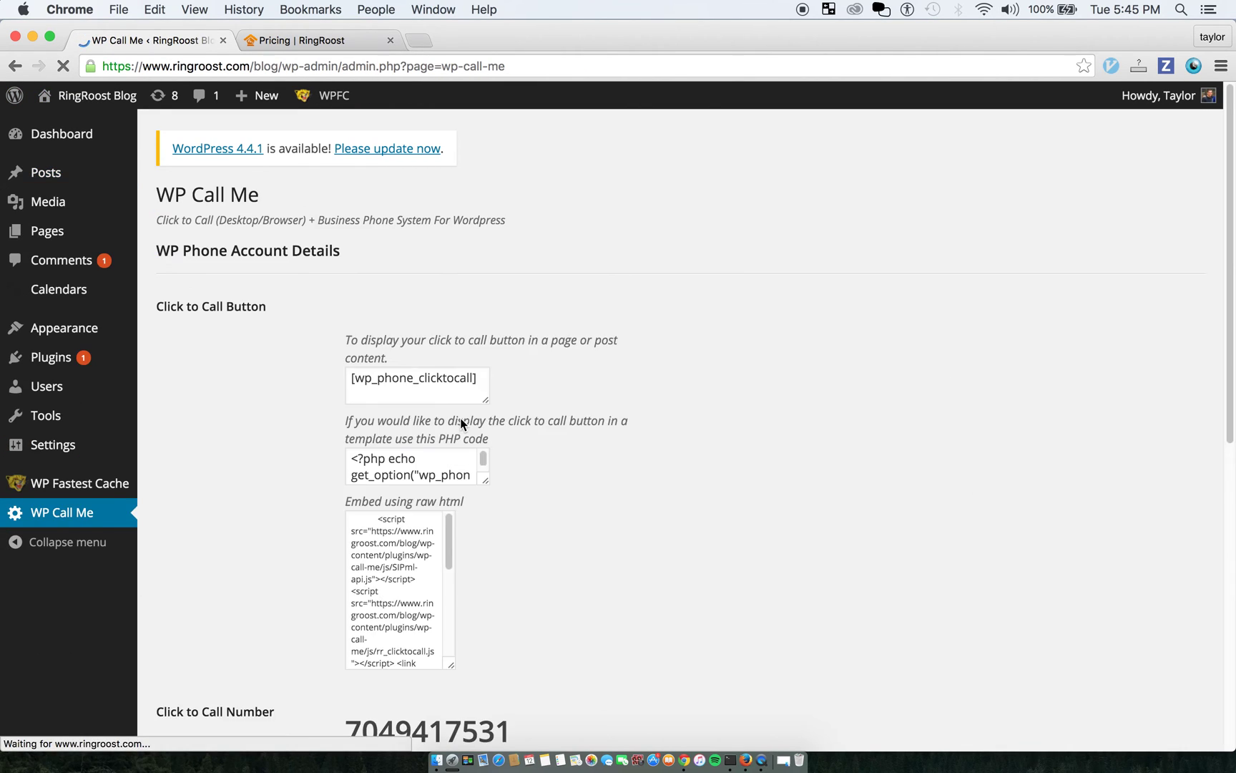
{"action": "scroll", "coordinate": [464, 429], "scroll_direction": "down", "scroll_amount": 5}
{"action": "scroll", "coordinate": [467, 451], "scroll_direction": "down", "scroll_amount": 4}
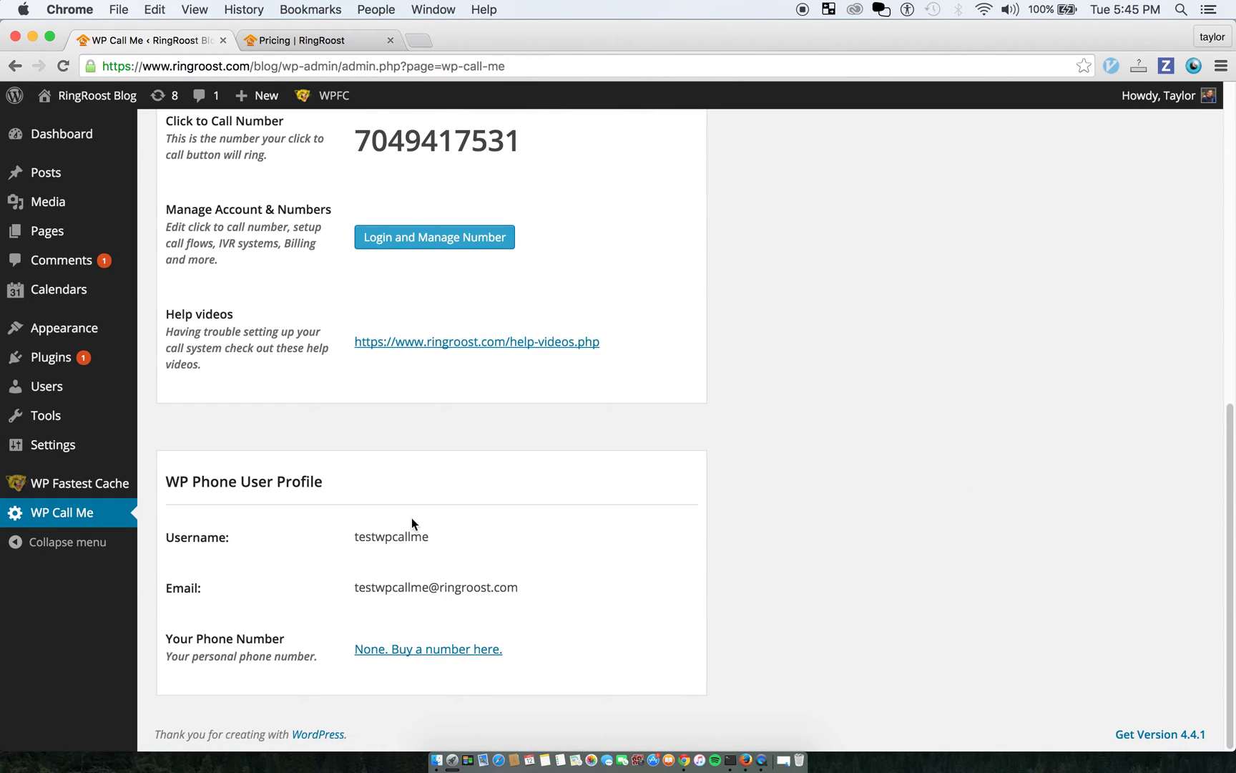
{"action": "scroll", "coordinate": [402, 601], "scroll_direction": "up", "scroll_amount": 5}
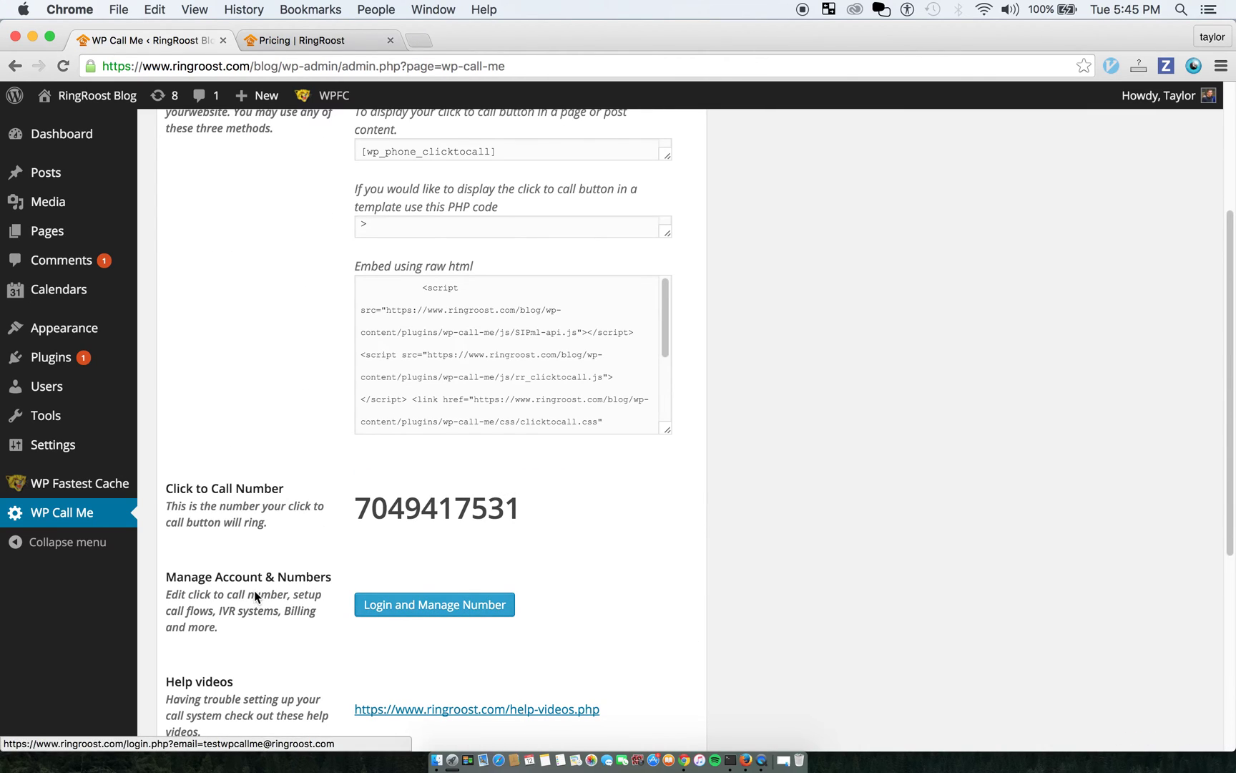
{"action": "left_click", "coordinate": [412, 605]}
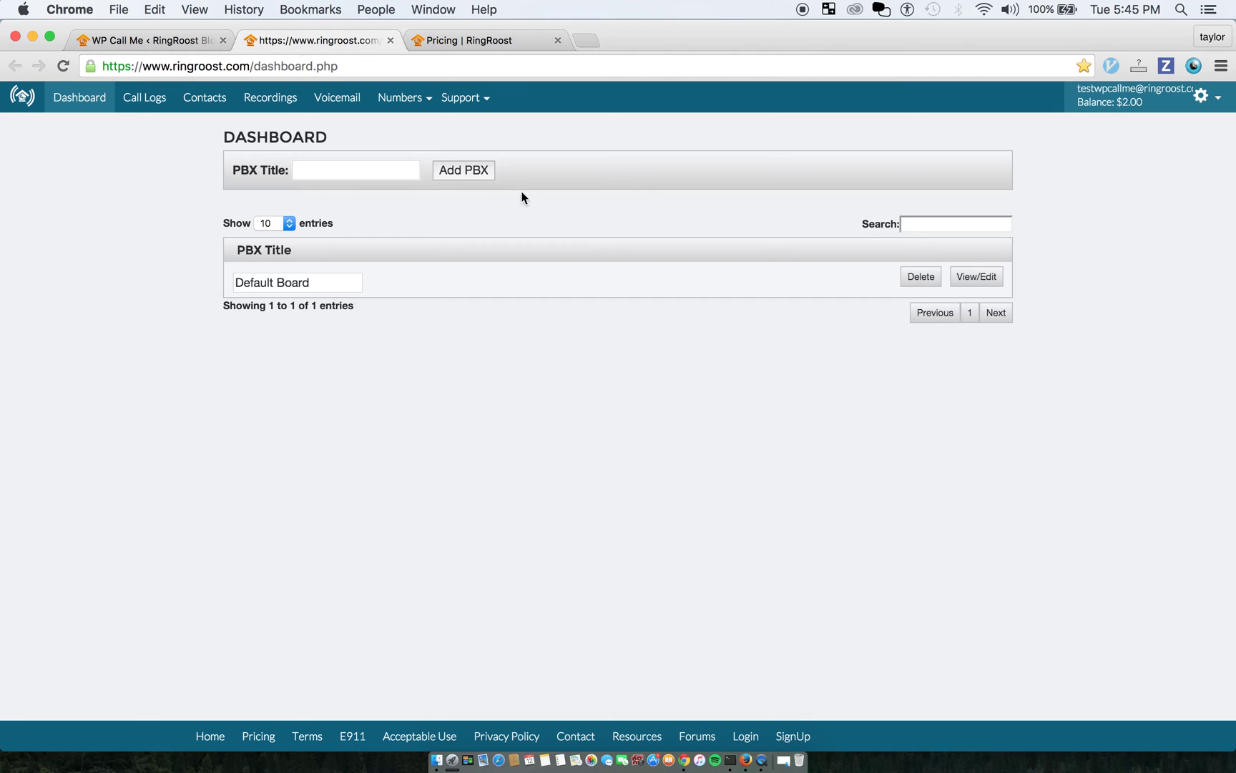
Open the Default Board's call flow, rearrange Click2Call and Dial, and show Click2Call's embed code
{"action": "left_click", "coordinate": [975, 276]}
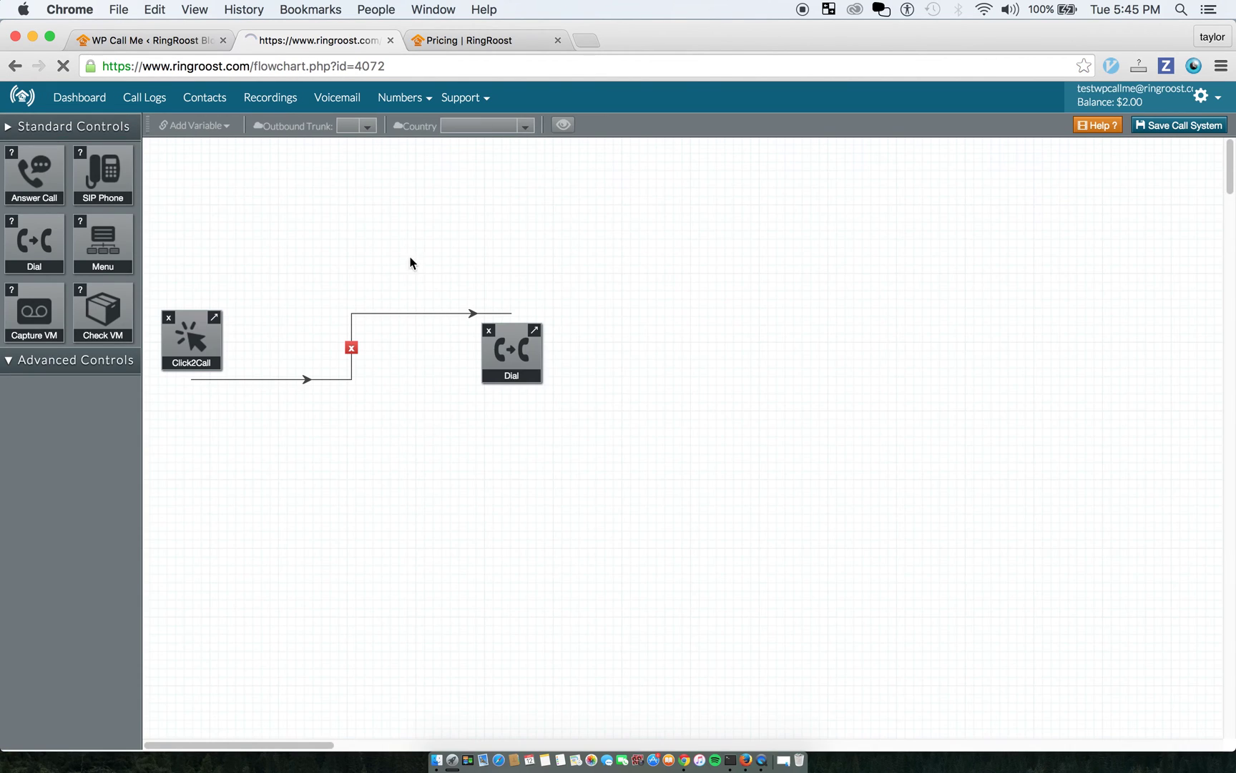
{"action": "left_click_drag", "start_coordinate": [191, 344], "coordinate": [201, 209]}
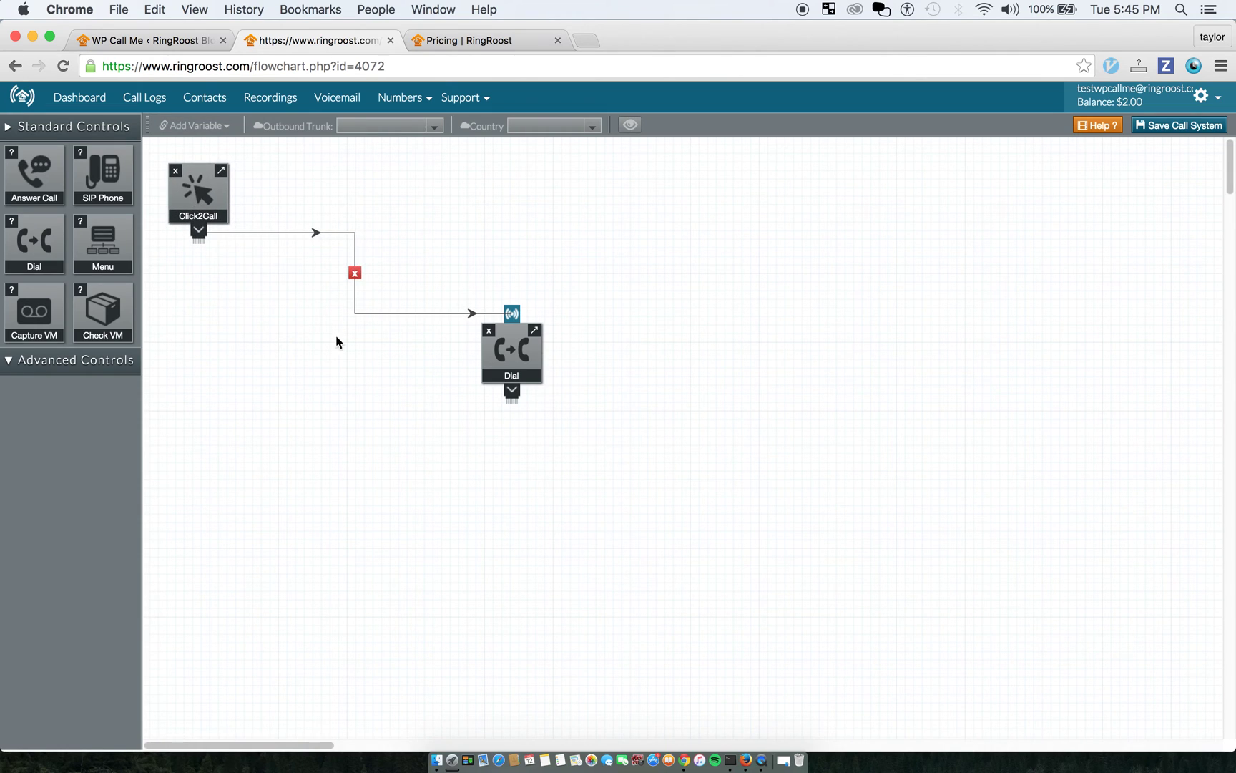
{"action": "left_click", "coordinate": [87, 131]}
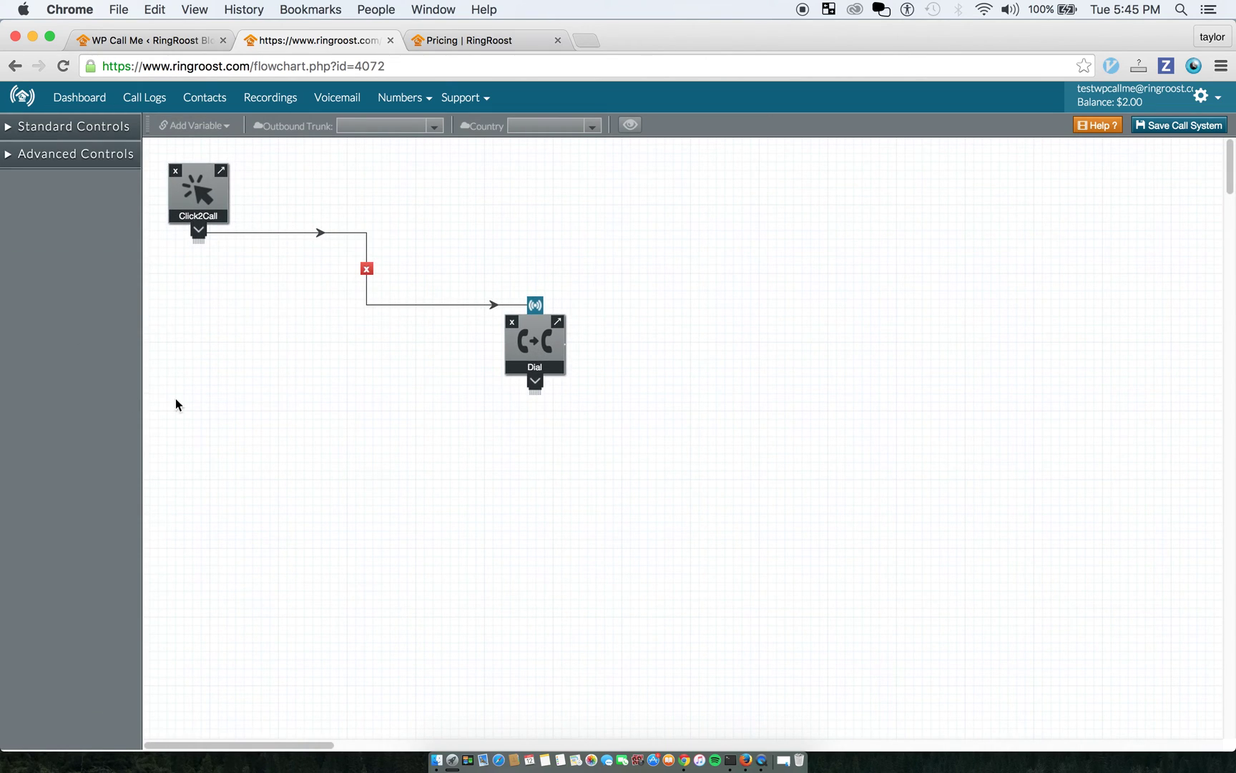
{"action": "left_click", "coordinate": [130, 157]}
{"action": "left_click", "coordinate": [89, 156]}
{"action": "left_click_drag", "start_coordinate": [209, 206], "coordinate": [204, 189]}
{"action": "left_click_drag", "start_coordinate": [540, 352], "coordinate": [537, 342]}
{"action": "left_click", "coordinate": [215, 153]}
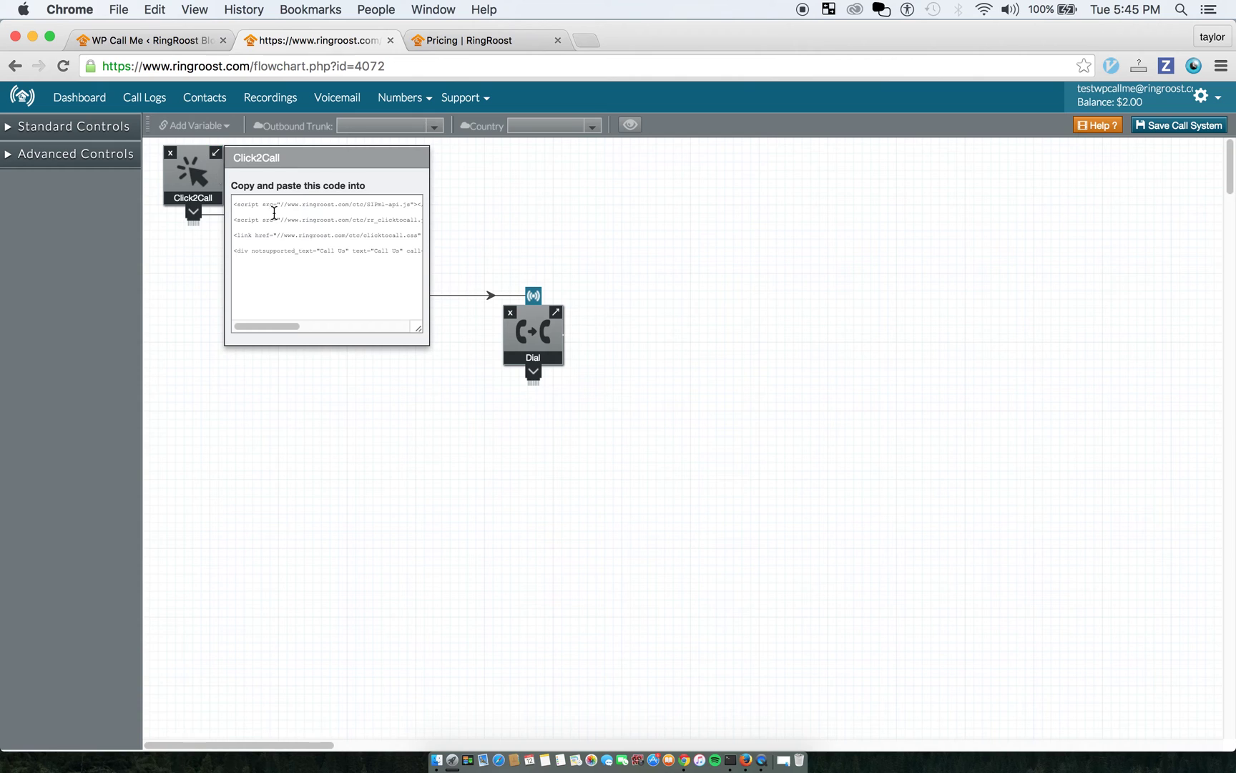
Set the Dial node to Record Call Yes with Inbound Caller as caller ID
{"action": "left_click", "coordinate": [556, 312]}
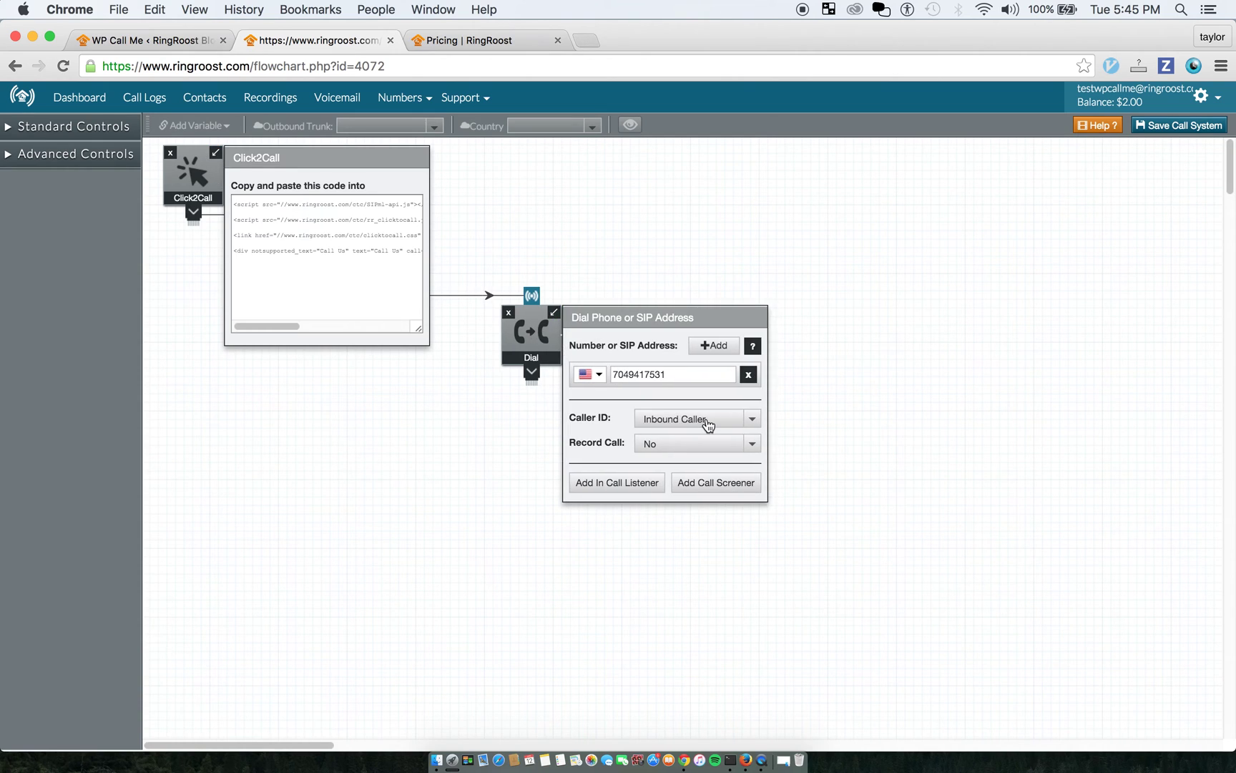
{"action": "left_click", "coordinate": [706, 452]}
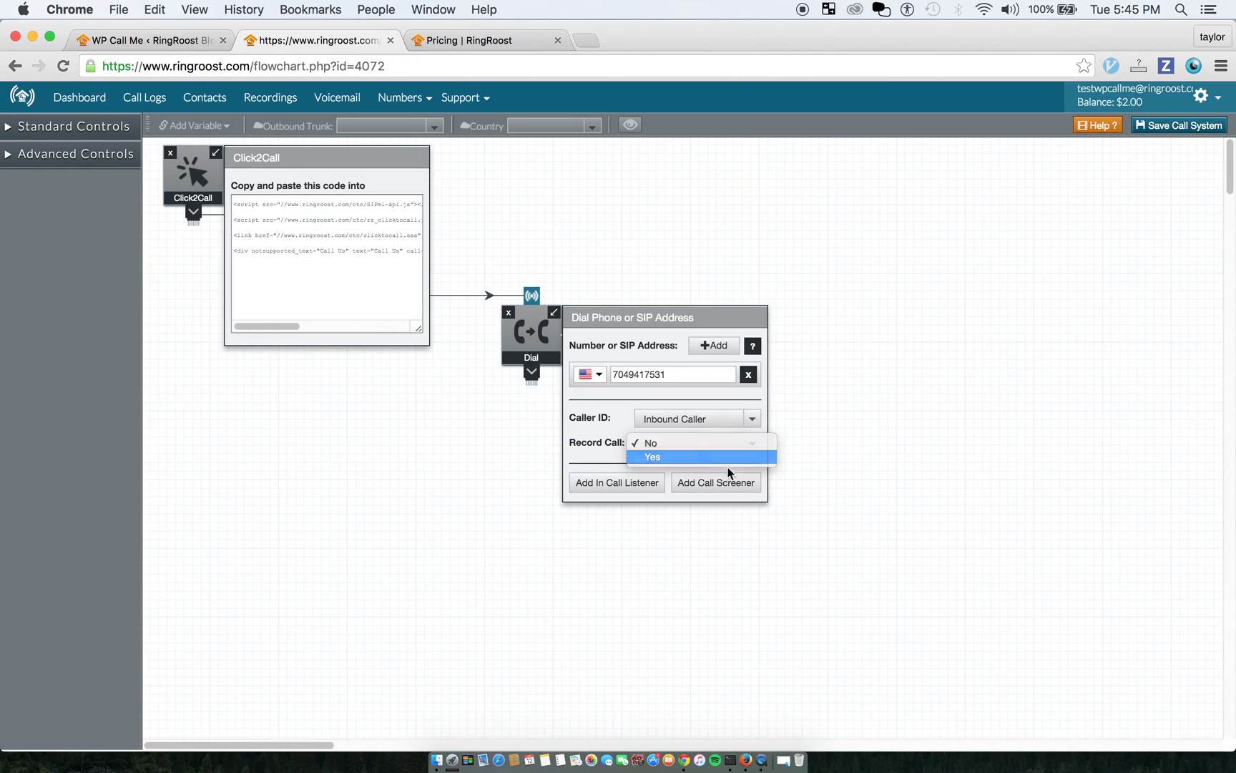
{"action": "left_click", "coordinate": [718, 461]}
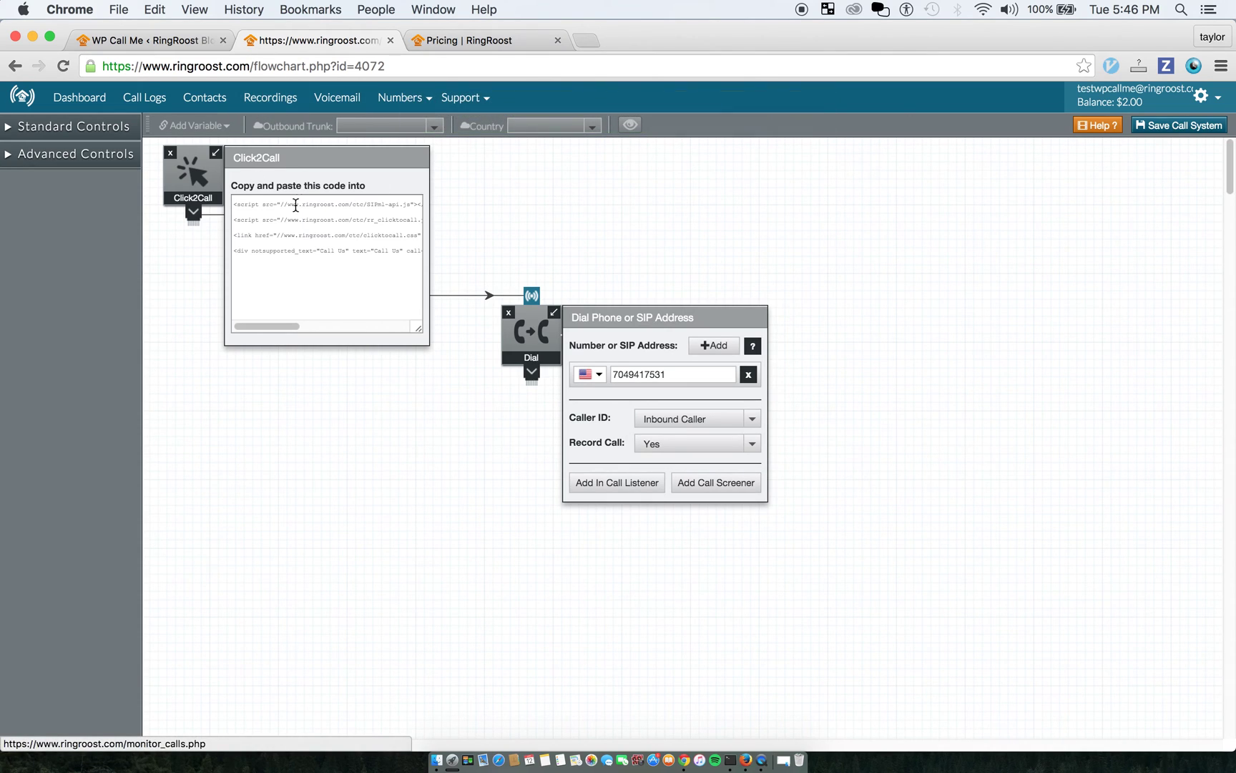
{"action": "left_click", "coordinate": [715, 423]}
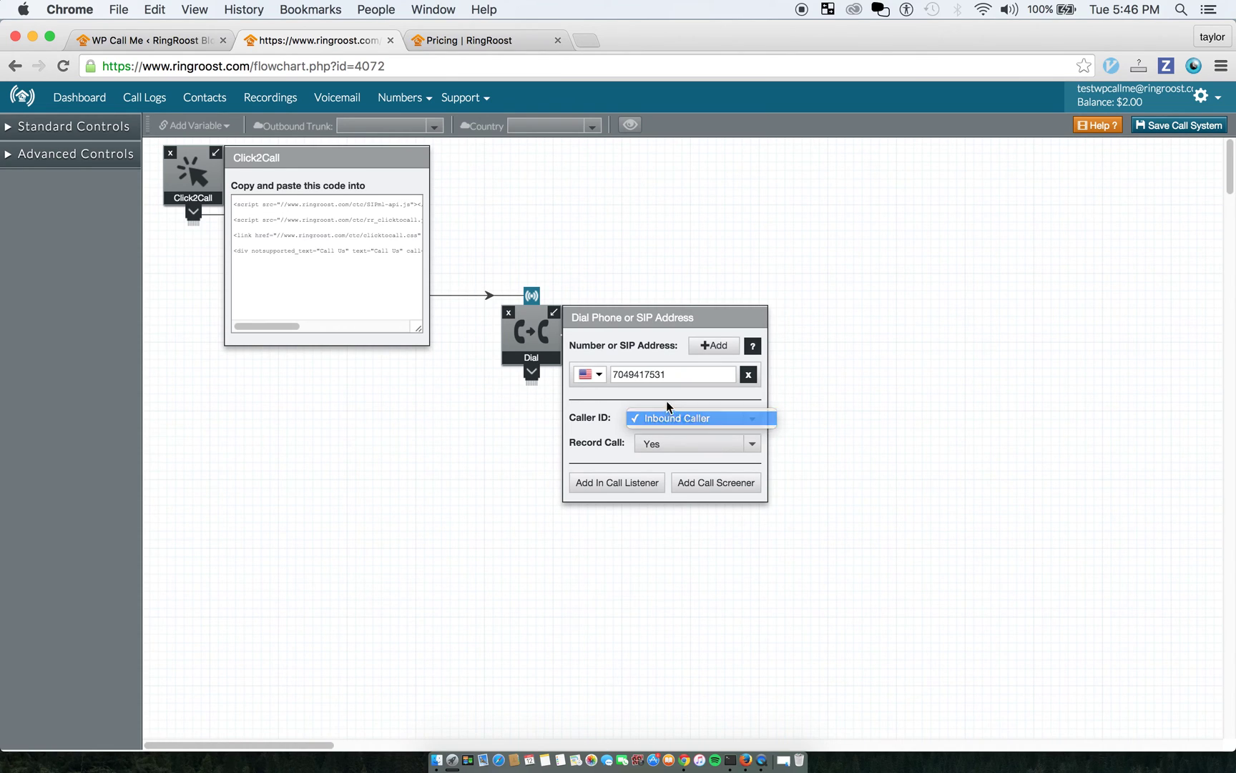
{"action": "left_click", "coordinate": [678, 418]}
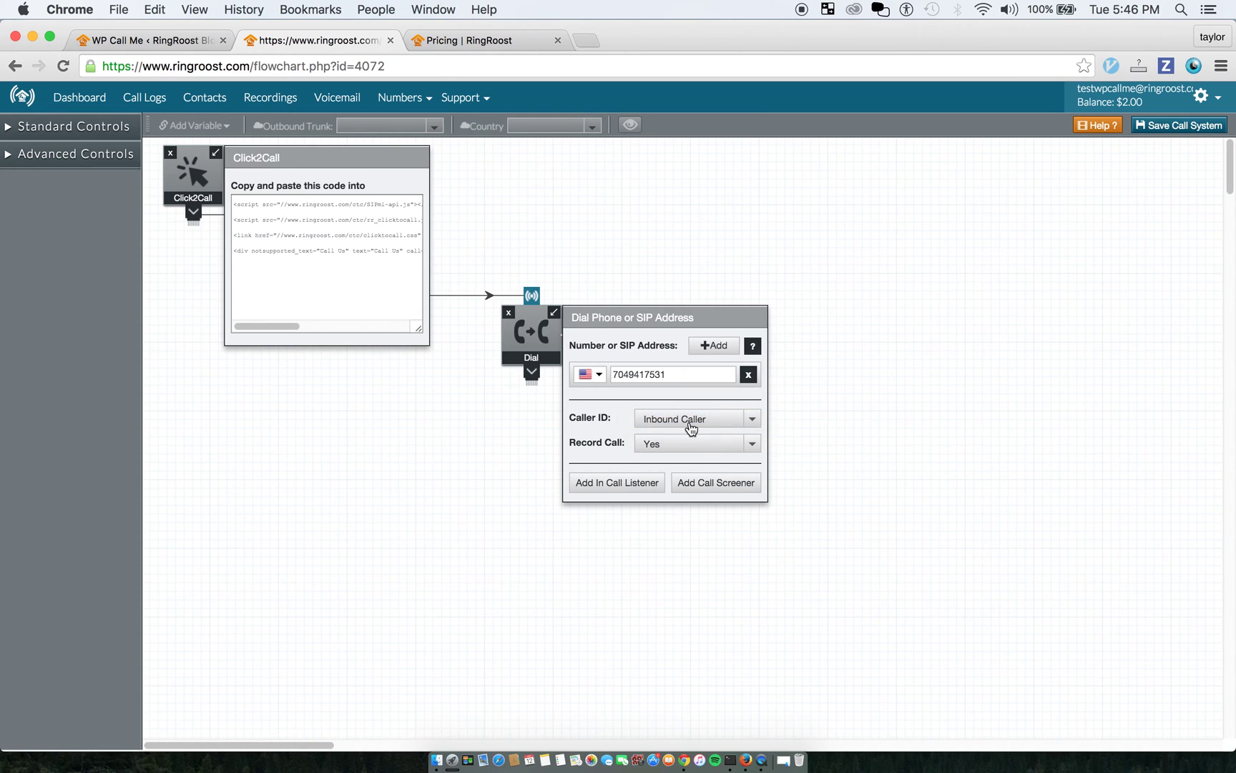
{"action": "left_click", "coordinate": [691, 422]}
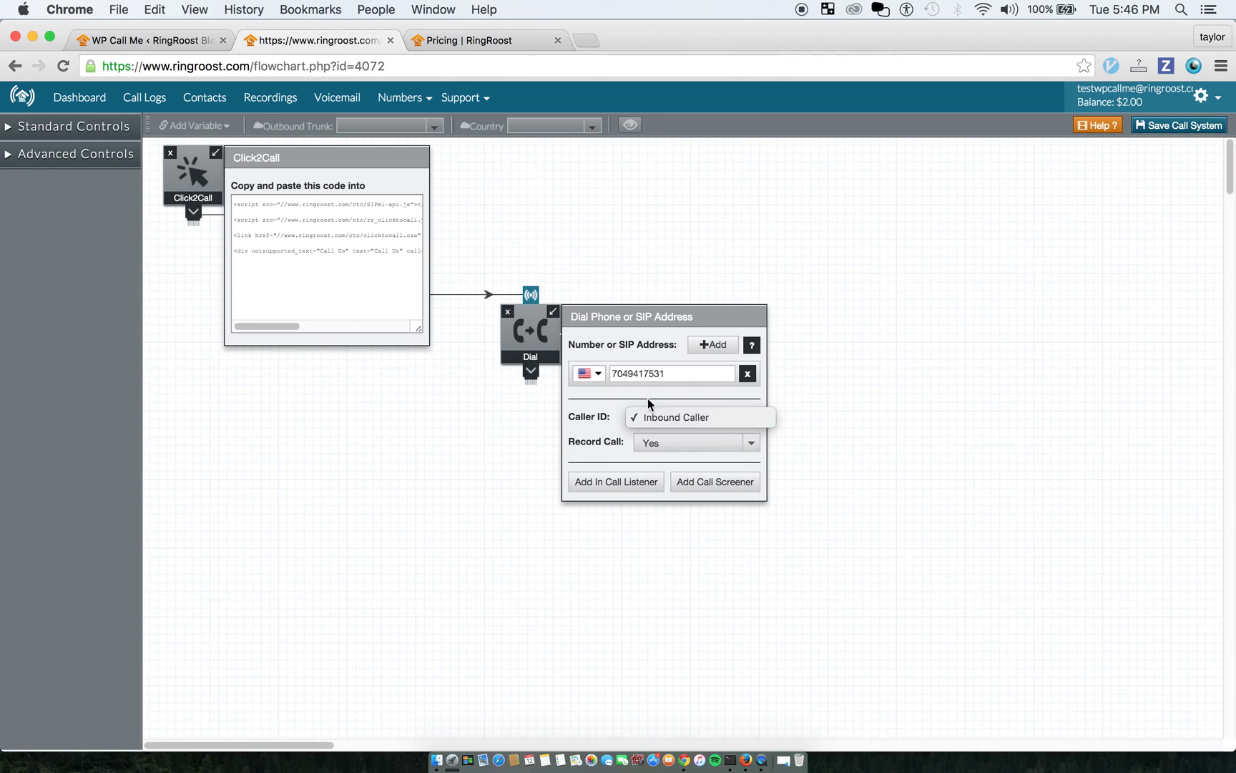
{"action": "left_click", "coordinate": [686, 422]}
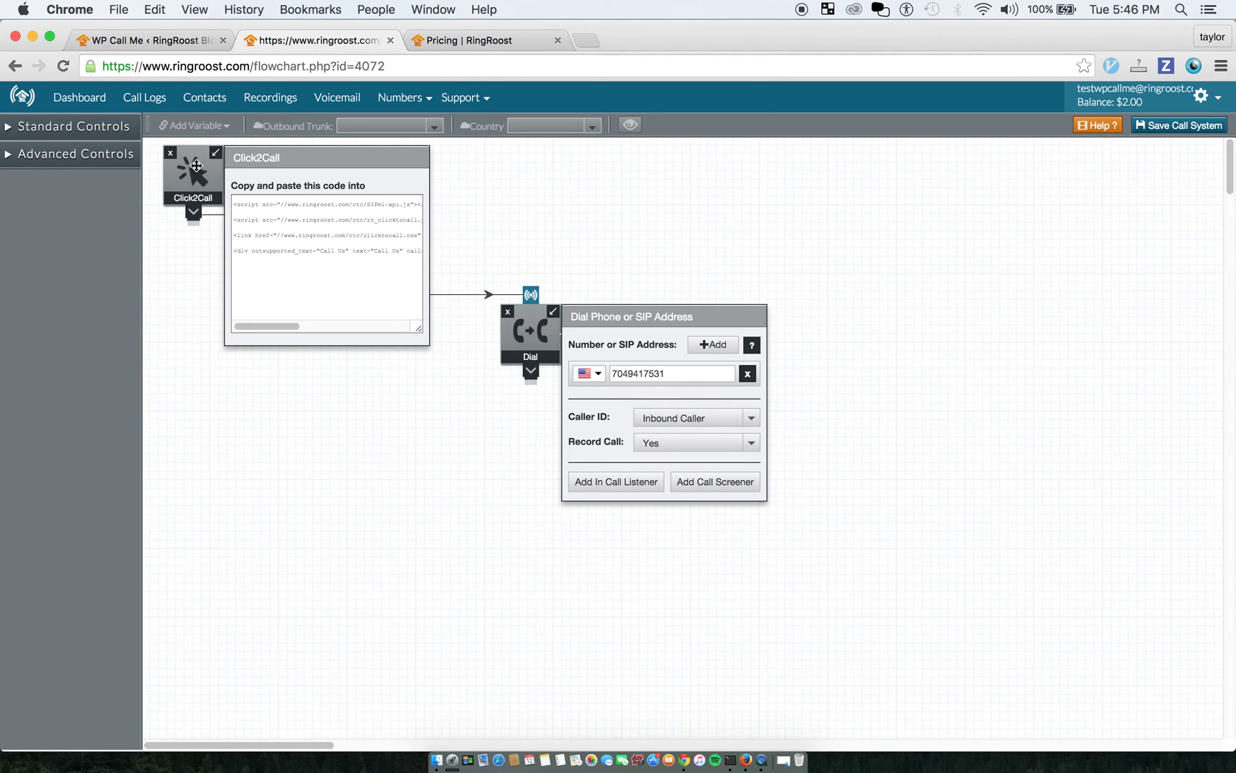
Close the Click2Call embed code and move the Click2Call and Dial nodes up-left
{"action": "left_click", "coordinate": [216, 153]}
{"action": "left_click_drag", "start_coordinate": [202, 192], "coordinate": [182, 184]}
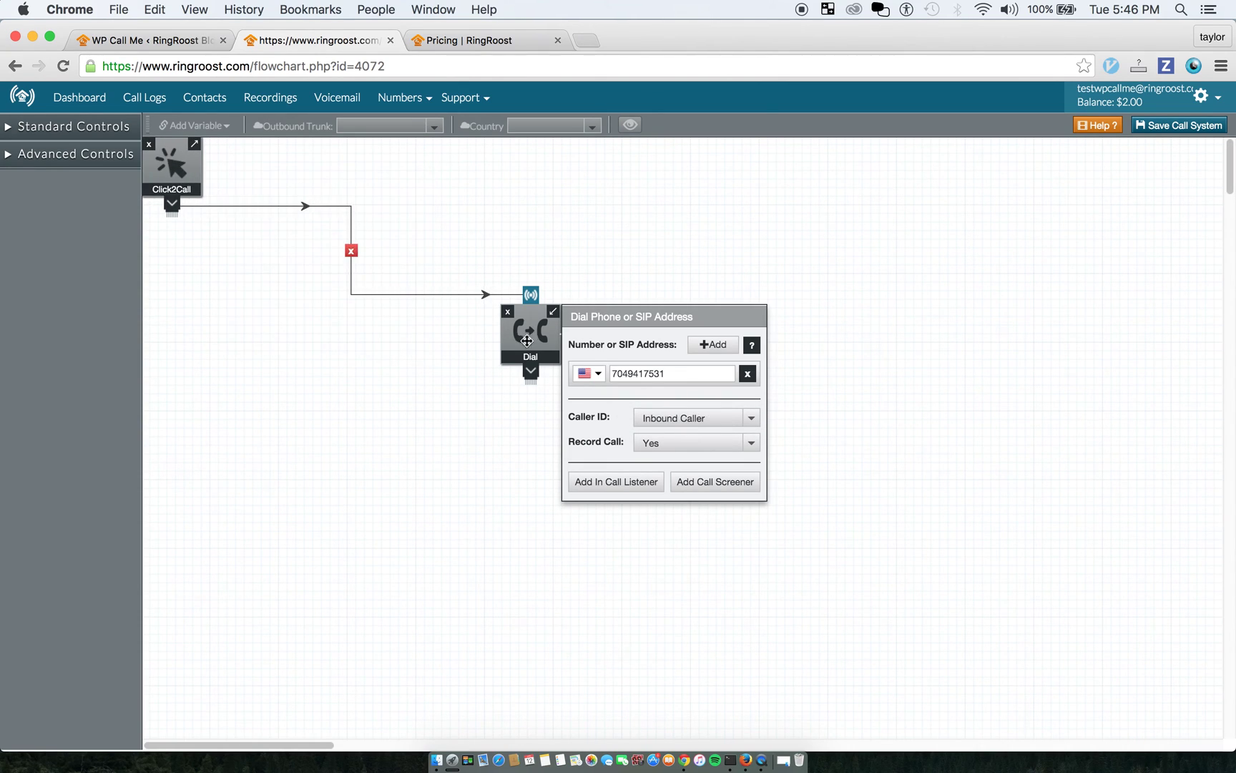
{"action": "left_click_drag", "start_coordinate": [526, 340], "coordinate": [415, 314]}
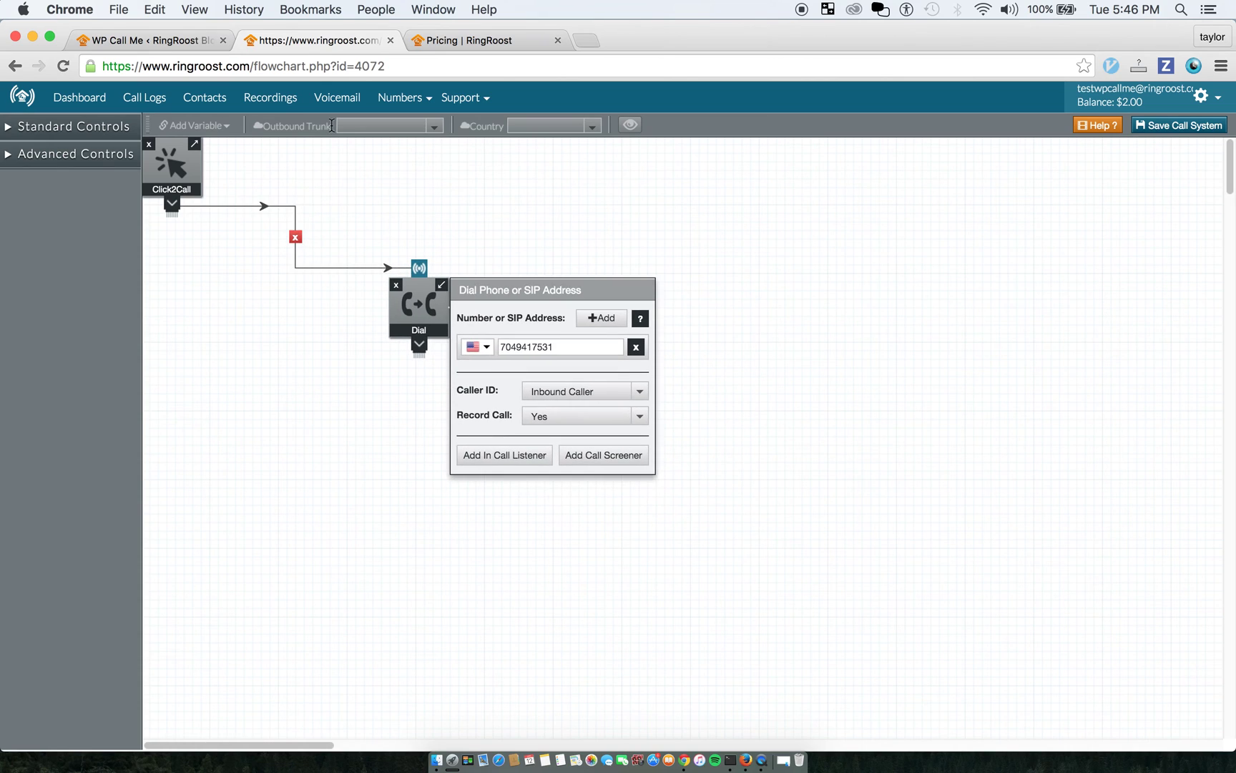
{"action": "left_click", "coordinate": [421, 107]}
{"action": "left_click", "coordinate": [430, 132]}
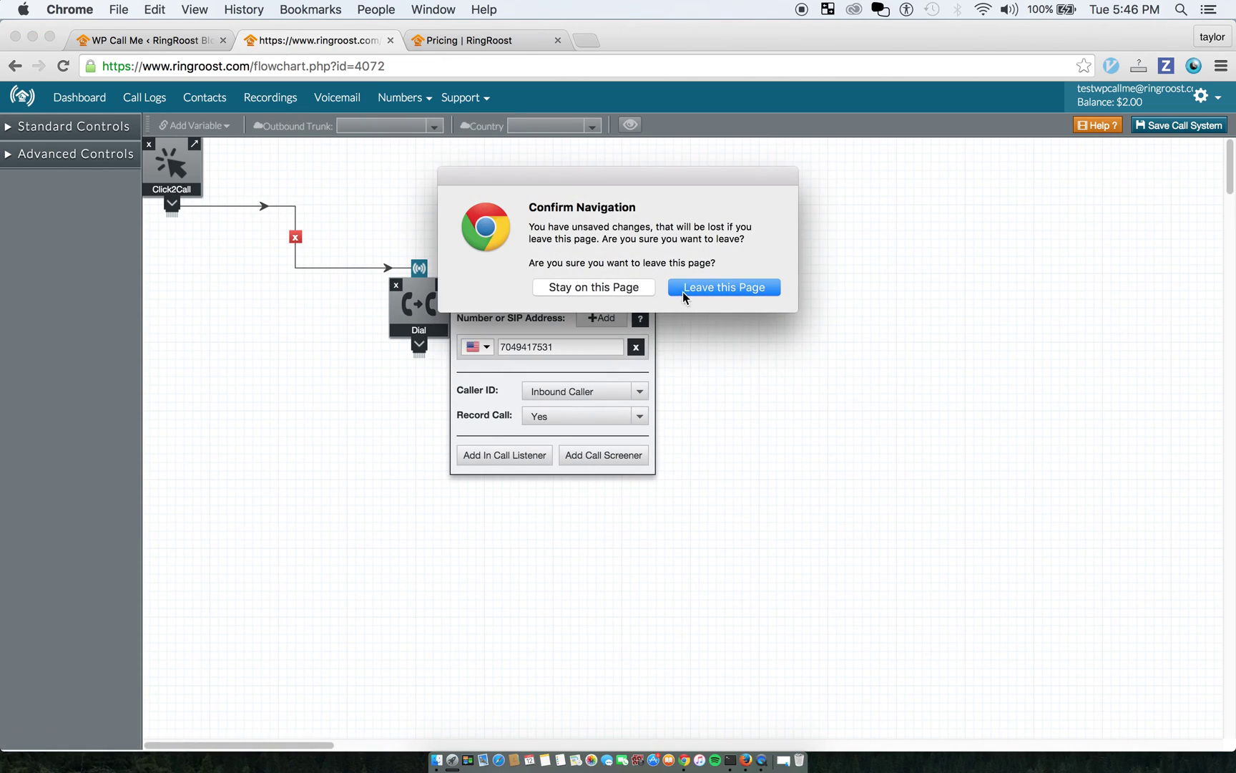
{"action": "left_click", "coordinate": [680, 293]}
{"action": "left_click", "coordinate": [261, 188]}
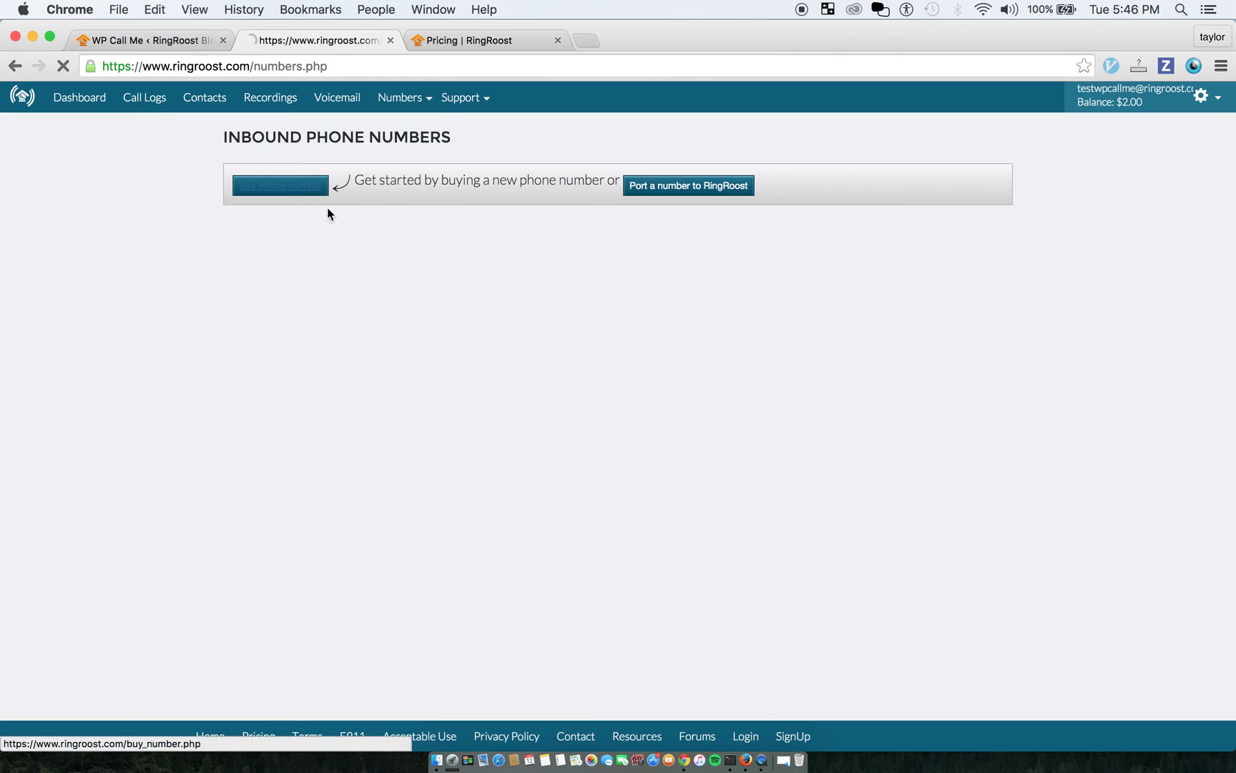
{"action": "left_click", "coordinate": [84, 100]}
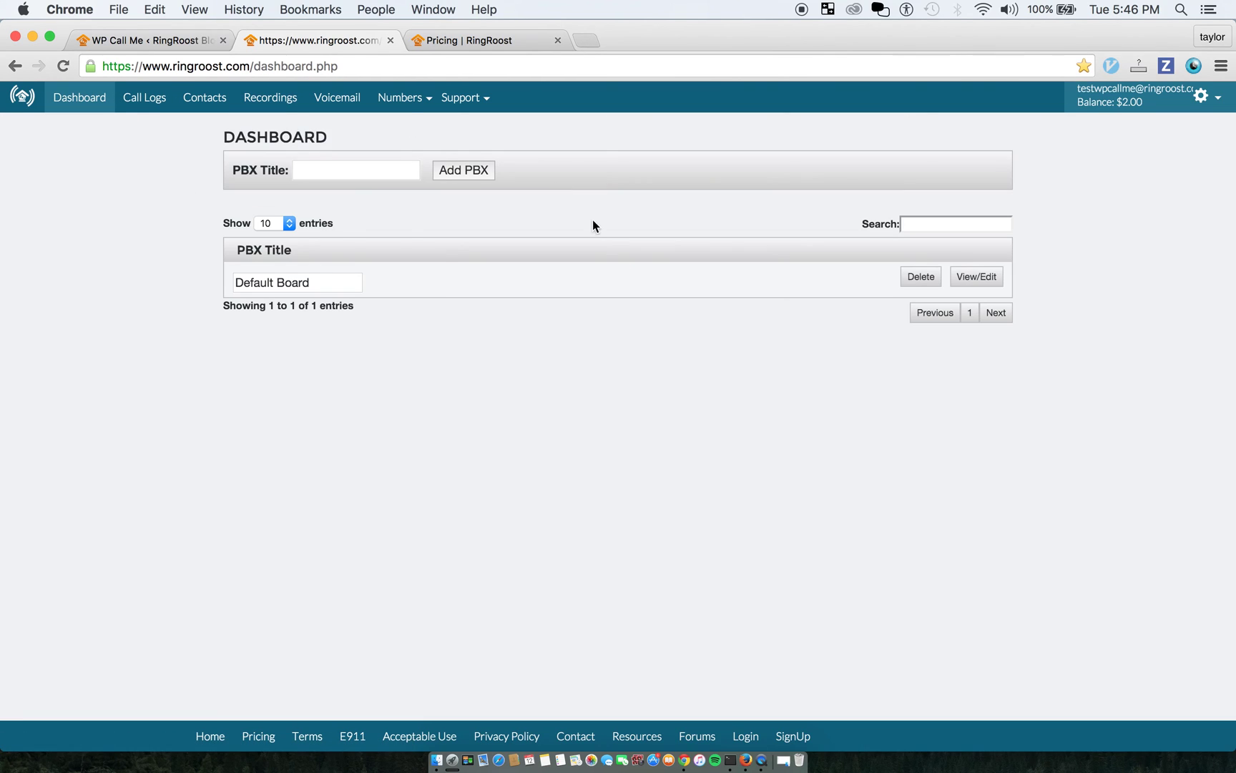
{"action": "left_click", "coordinate": [976, 277]}
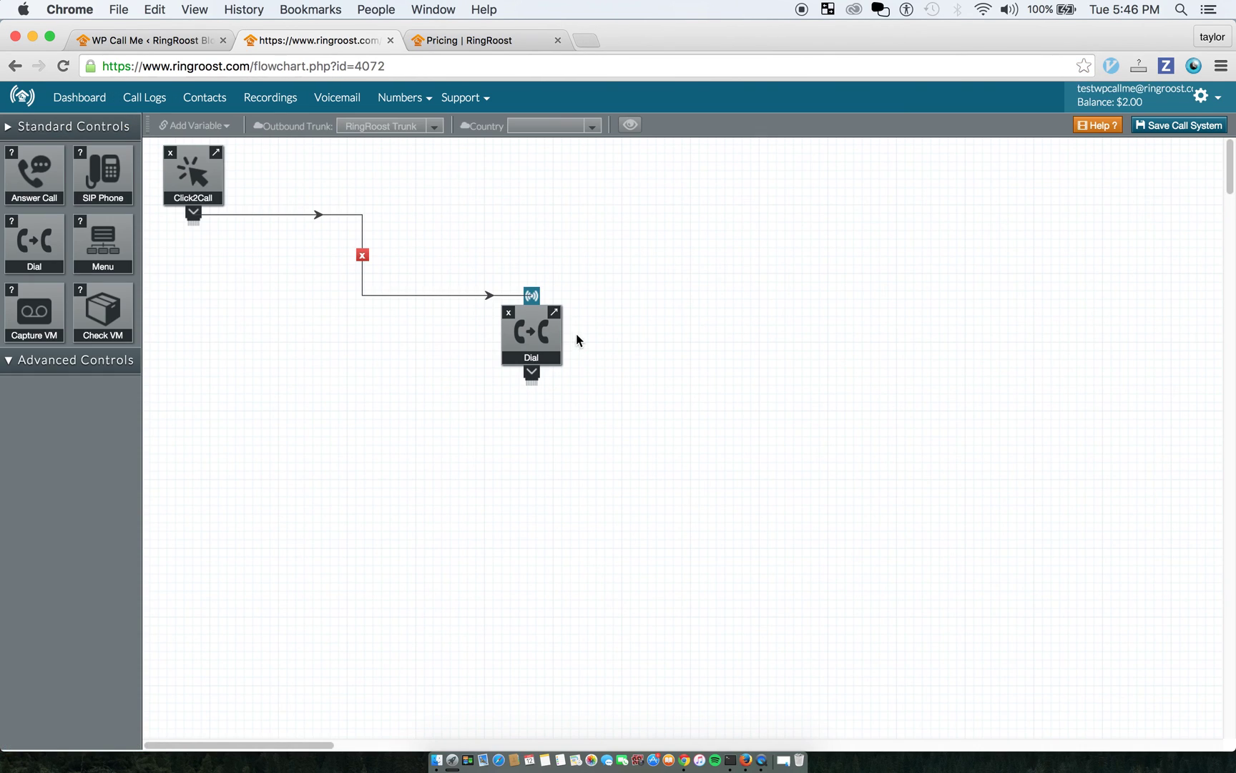
{"action": "left_click", "coordinate": [559, 333]}
{"action": "left_click", "coordinate": [673, 422]}
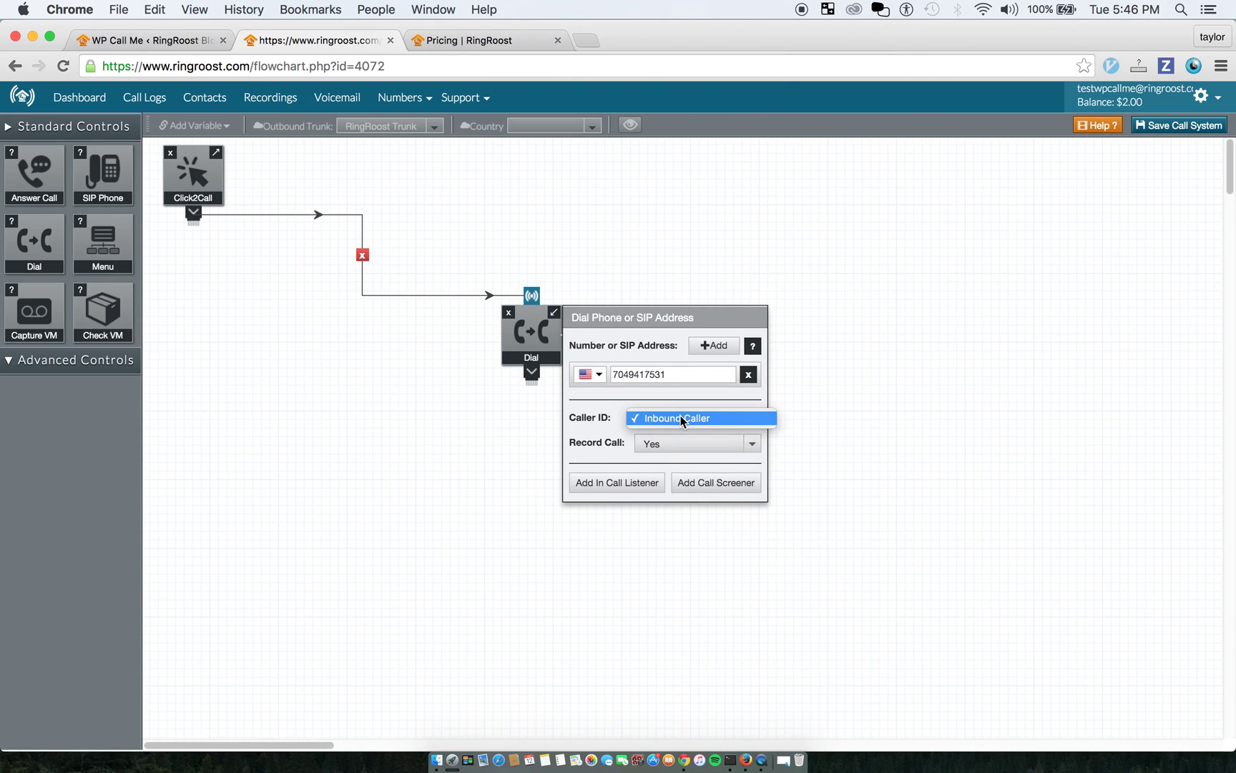
{"action": "left_click", "coordinate": [683, 416]}
{"action": "mouse_move", "coordinate": [195, 172]}
{"action": "left_mouse_down"}
{"action": "mouse_move", "coordinate": [191, 189]}
{"action": "mouse_move", "coordinate": [174, 164]}
{"action": "left_mouse_up"}
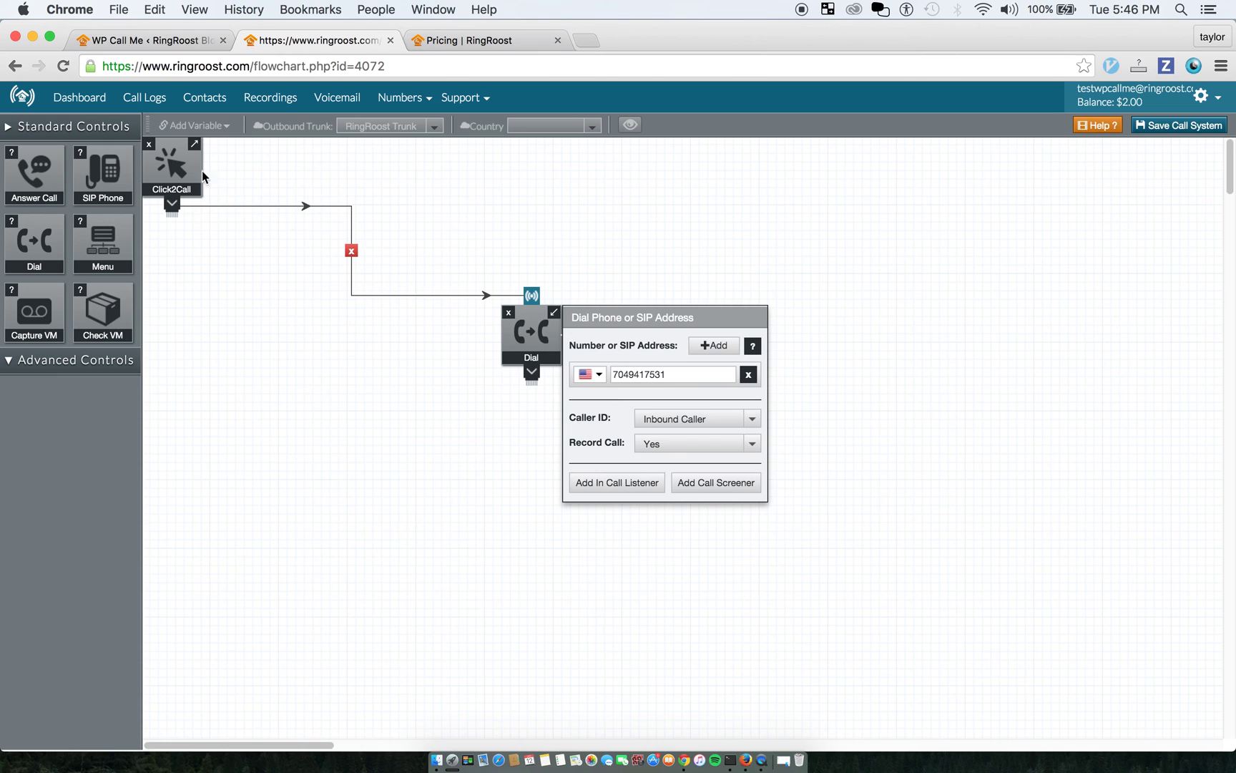
{"action": "left_click_drag", "start_coordinate": [517, 353], "coordinate": [534, 345]}
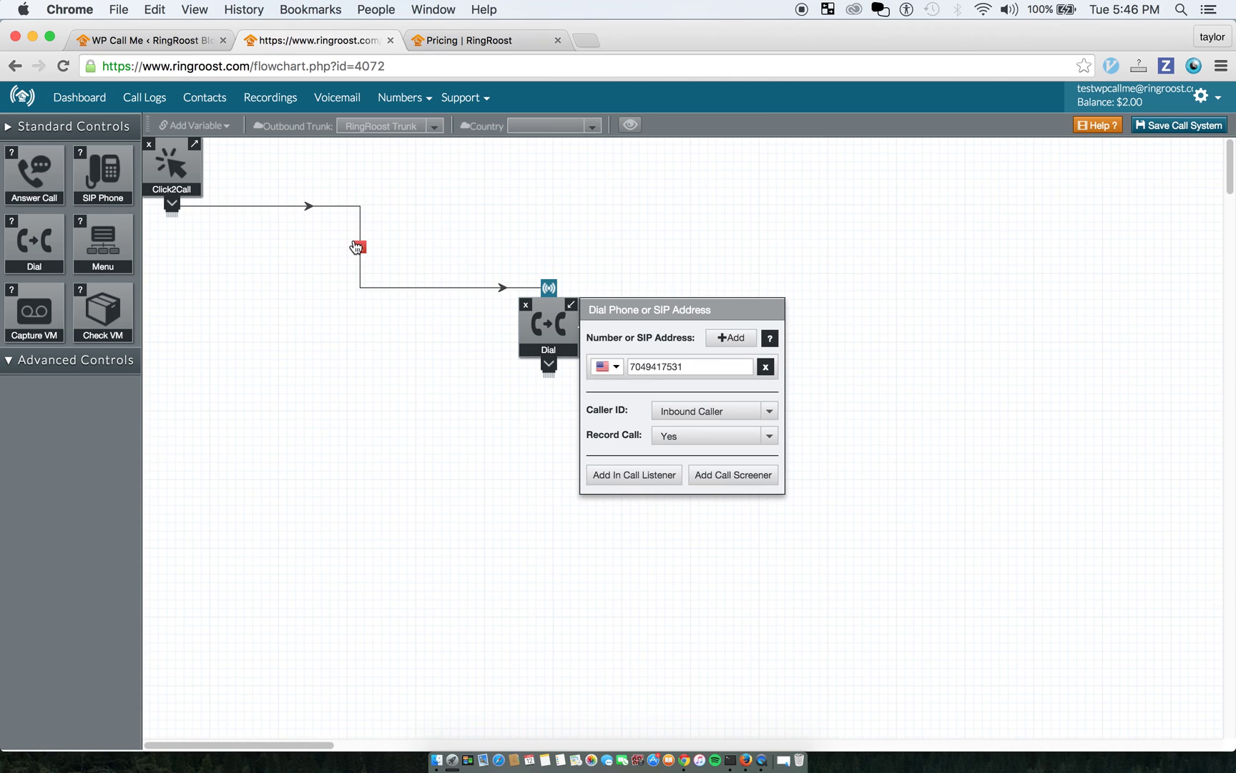
Add a Menu node saying 'press 1 for sales etc..' with menu options 1 and 2
{"action": "left_click_drag", "start_coordinate": [100, 256], "coordinate": [295, 286]}
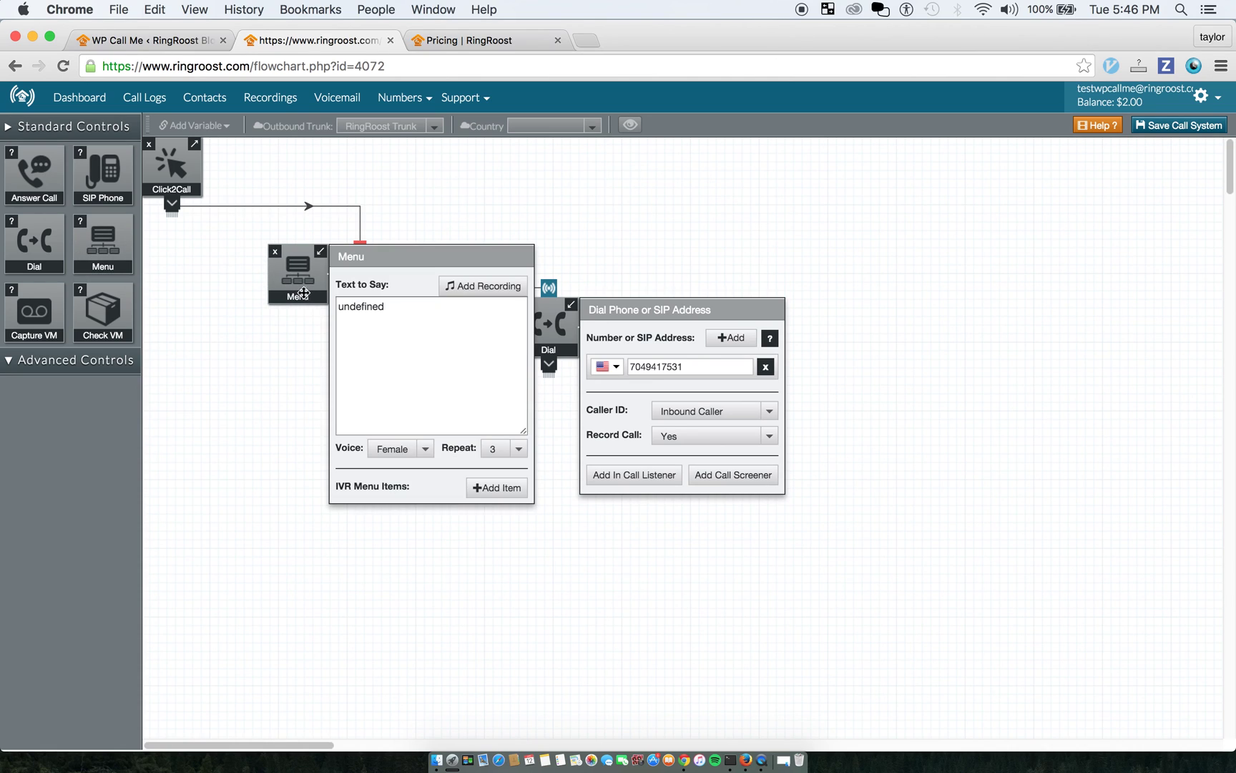
{"action": "left_click", "coordinate": [398, 312]}
{"action": "type", "text": "press 1 for sales etc.."}
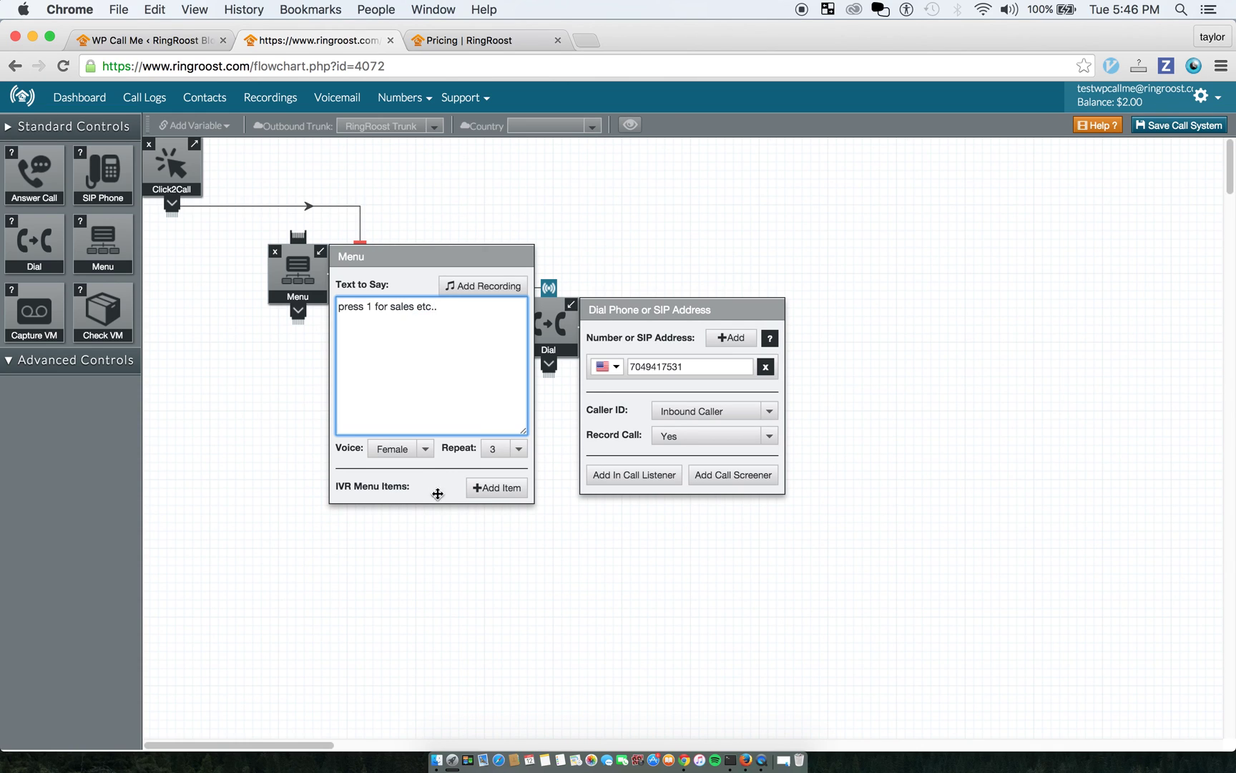
{"action": "left_click", "coordinate": [496, 487]}
{"action": "left_click", "coordinate": [496, 487]}
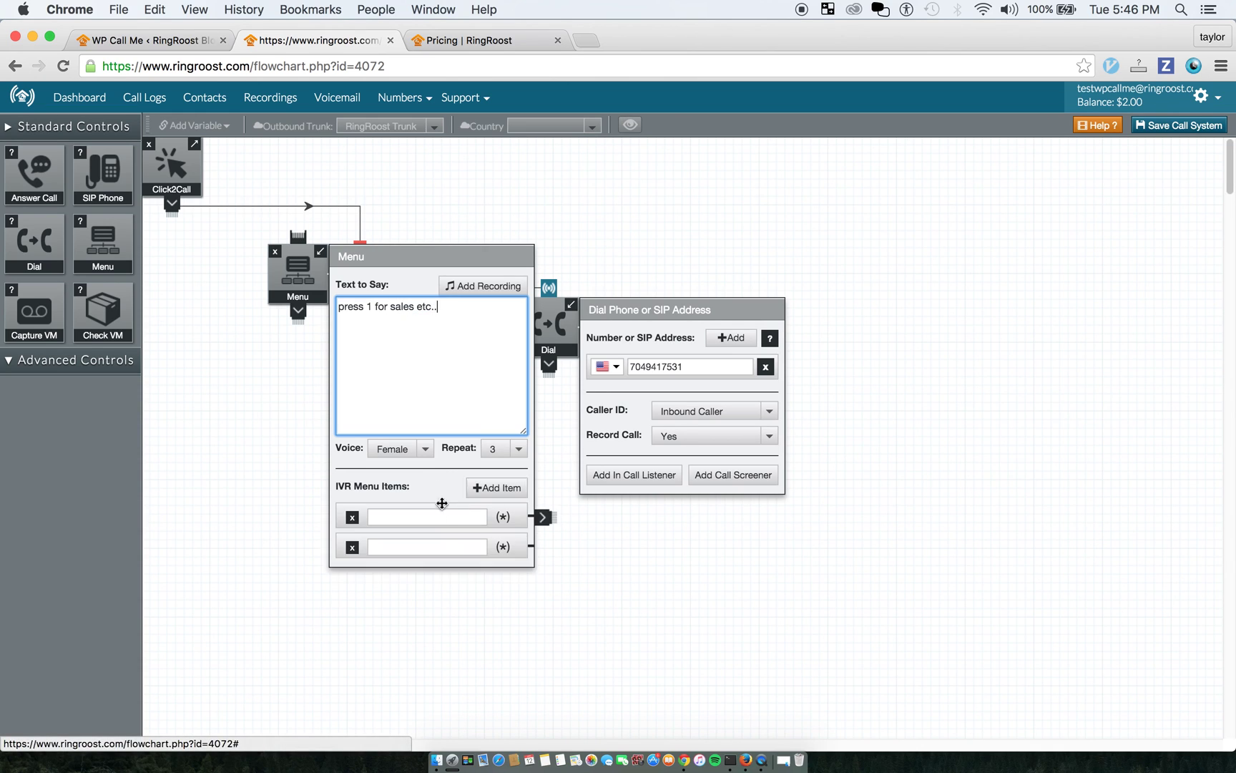
{"action": "left_click", "coordinate": [448, 516]}
{"action": "type", "text": "1"}
{"action": "left_click", "coordinate": [478, 546]}
{"action": "type", "text": "2"}
Move Dial right, route menu option 1 to Dial, and connect Click2Call into the Menu
{"action": "left_click", "coordinate": [557, 336]}
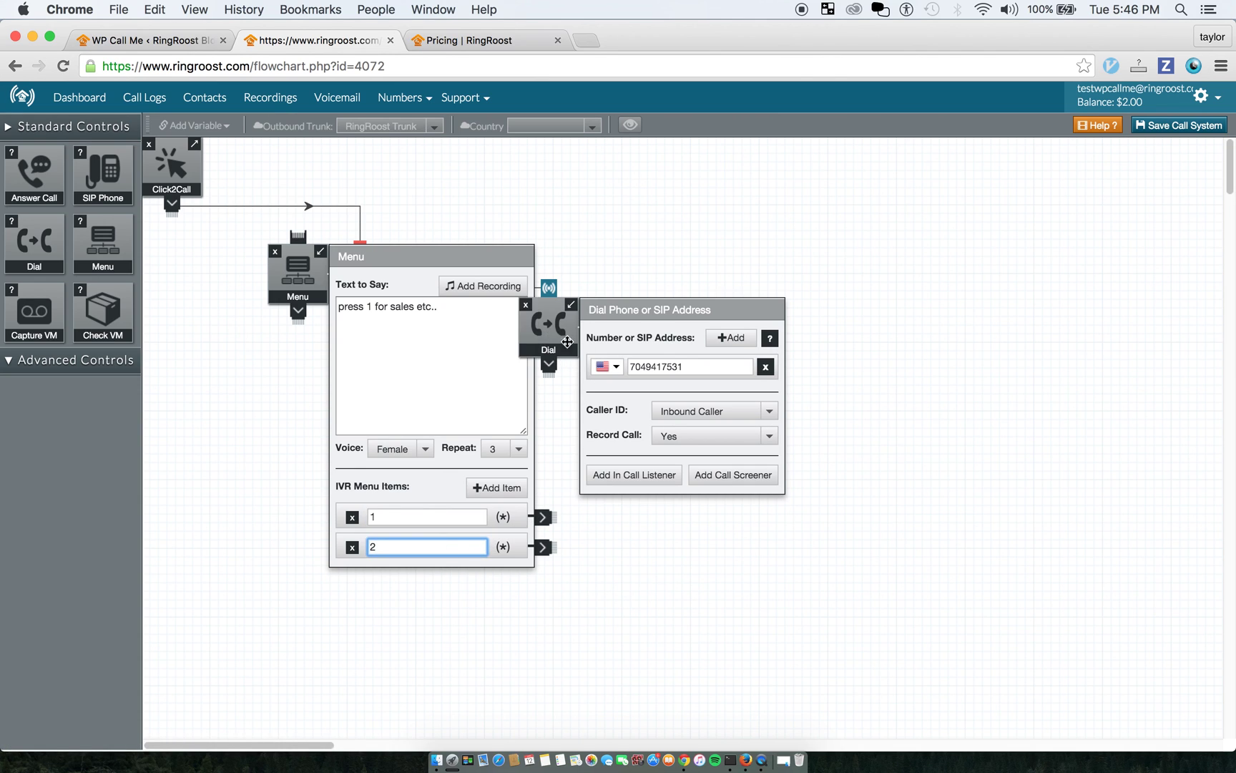
{"action": "left_click", "coordinate": [494, 214]}
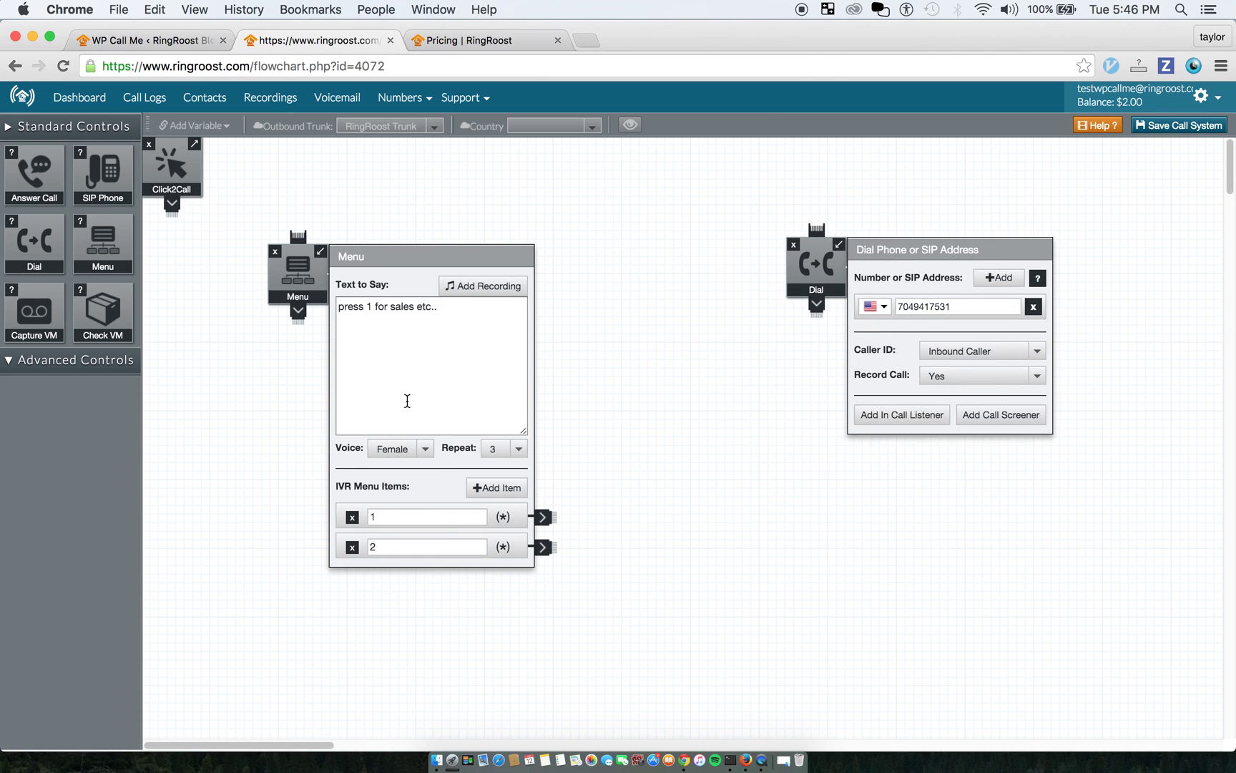
{"action": "left_click_drag", "start_coordinate": [542, 518], "coordinate": [816, 229]}
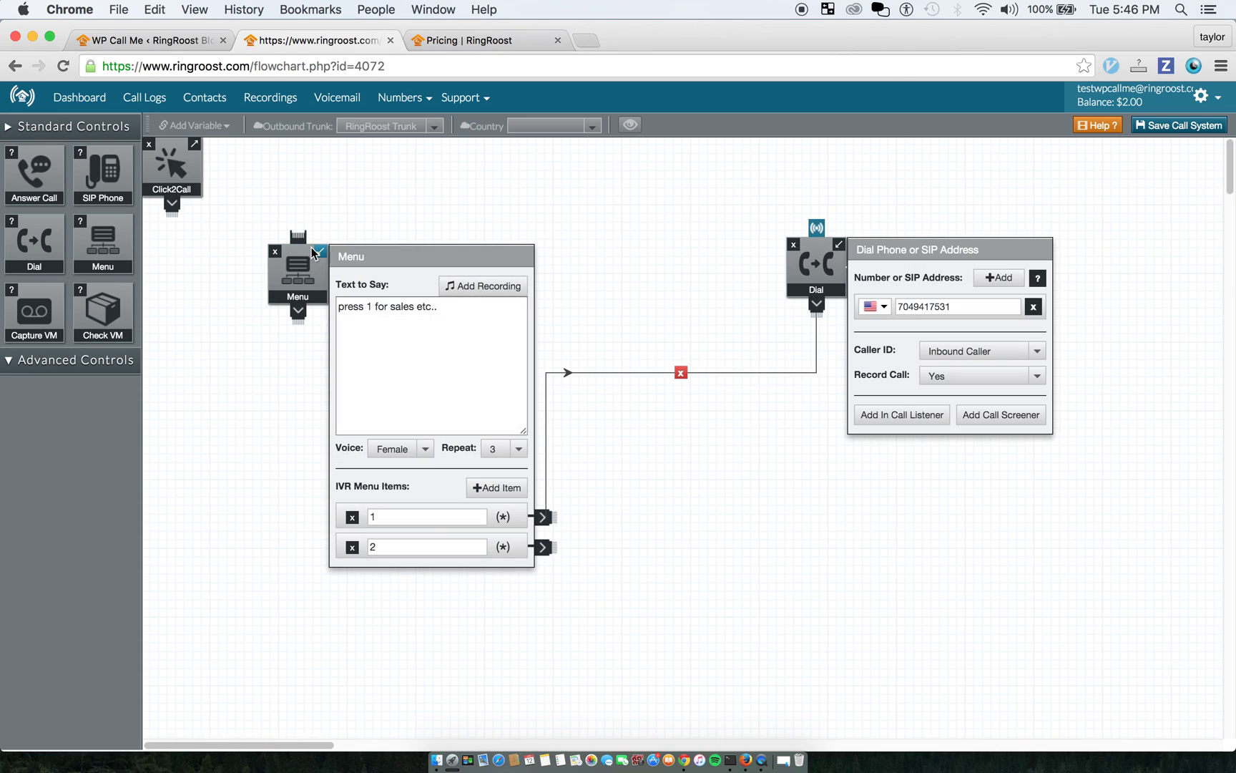
{"action": "left_click_drag", "start_coordinate": [175, 210], "coordinate": [299, 236]}
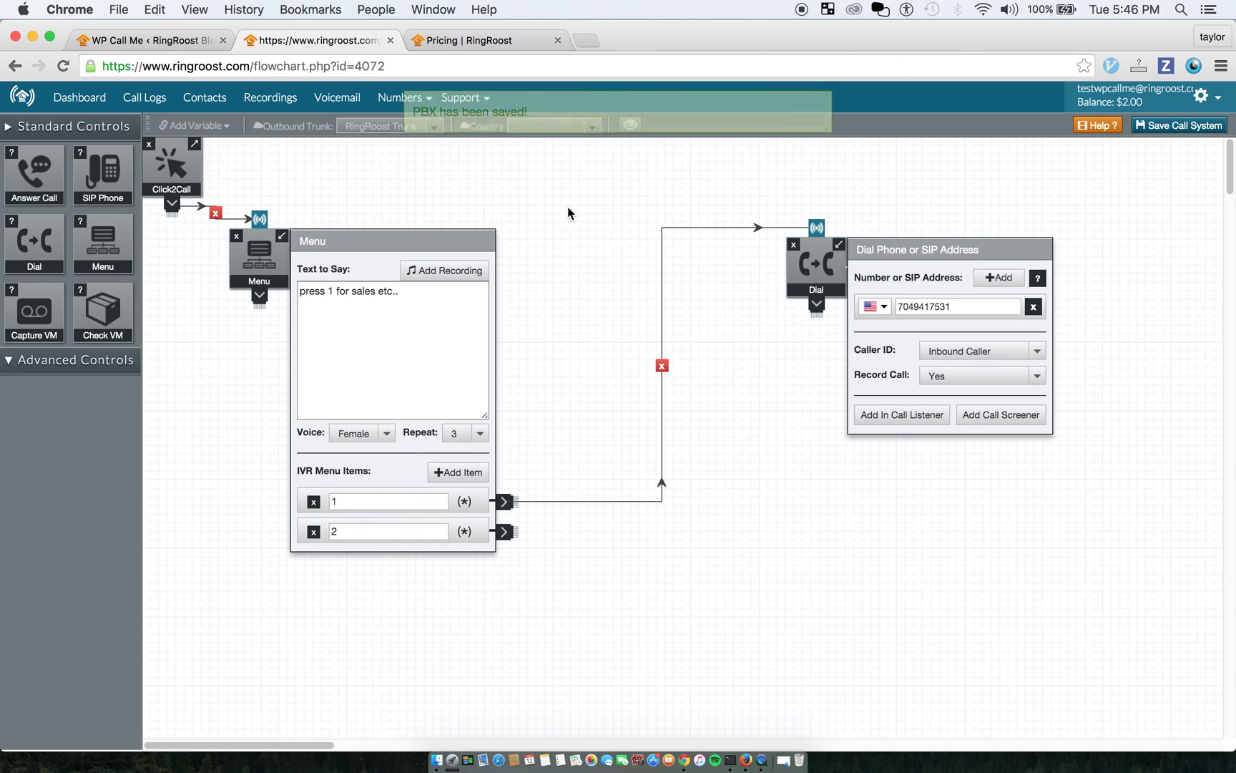
{"action": "left_click", "coordinate": [763, 764]}
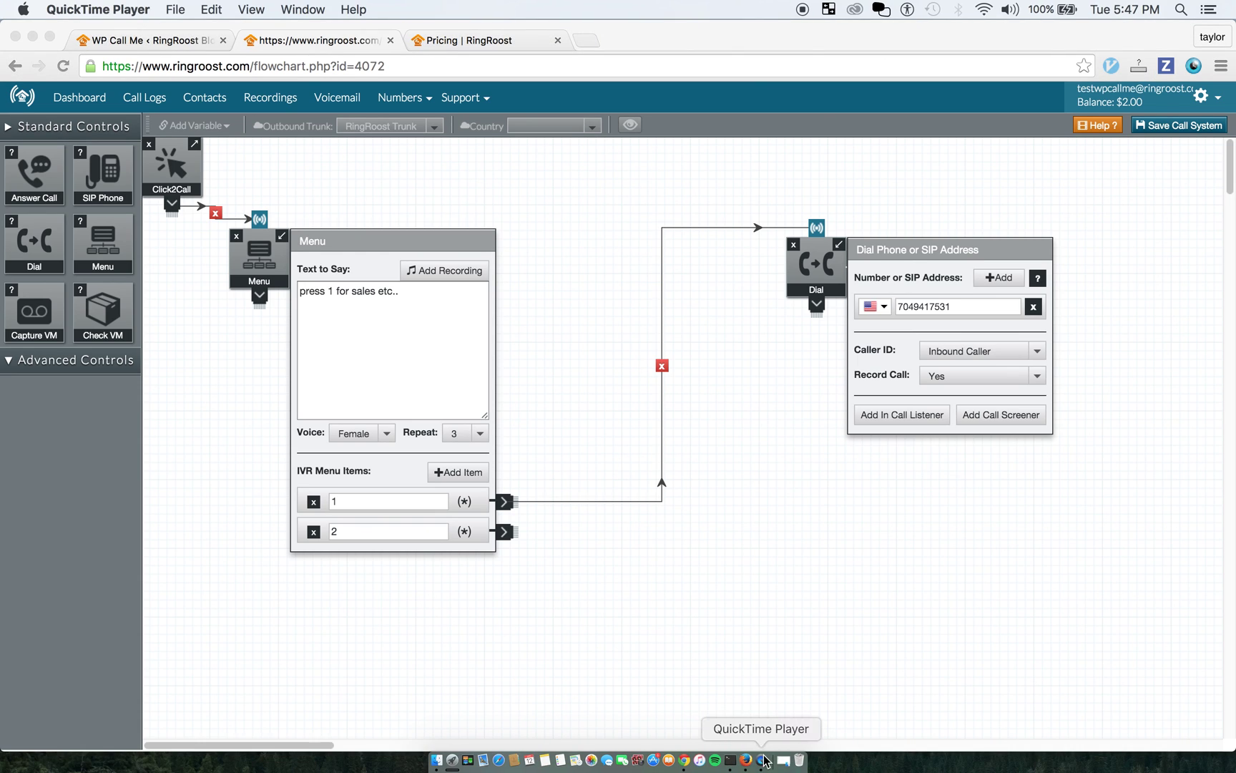
{"action": "right_click", "coordinate": [764, 764]}
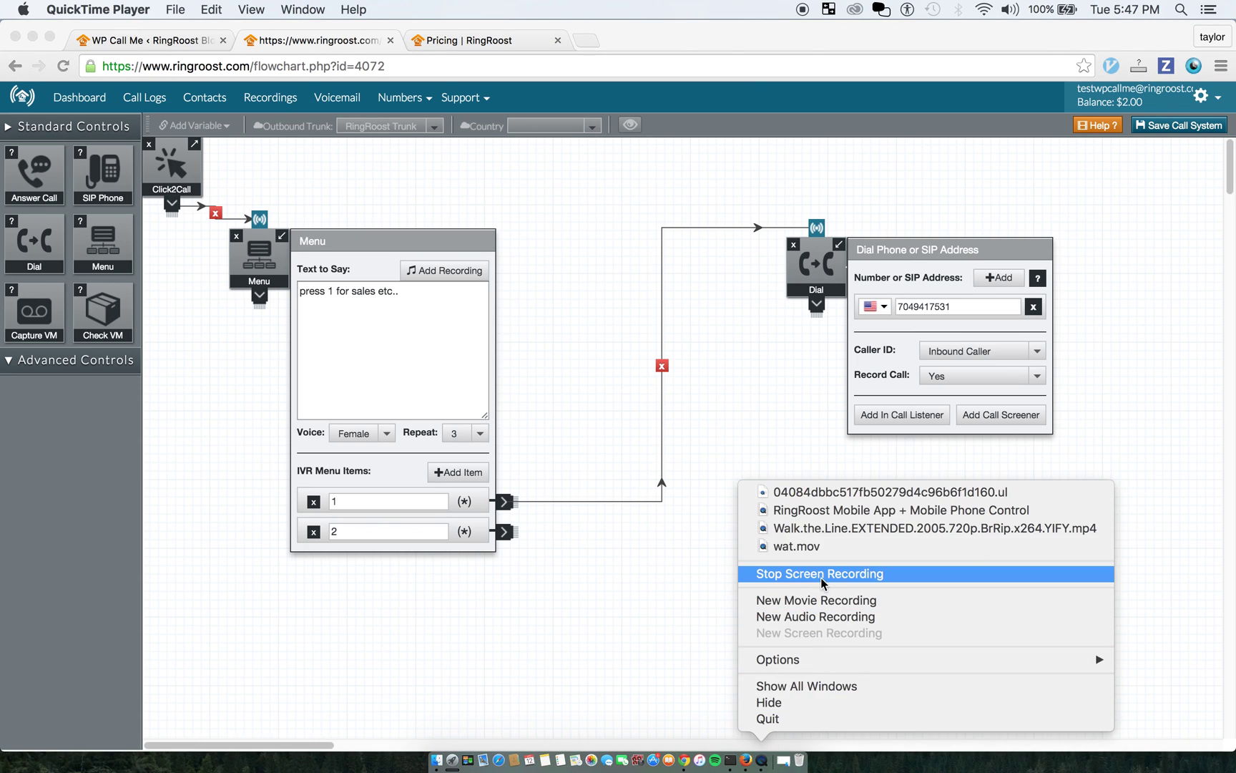